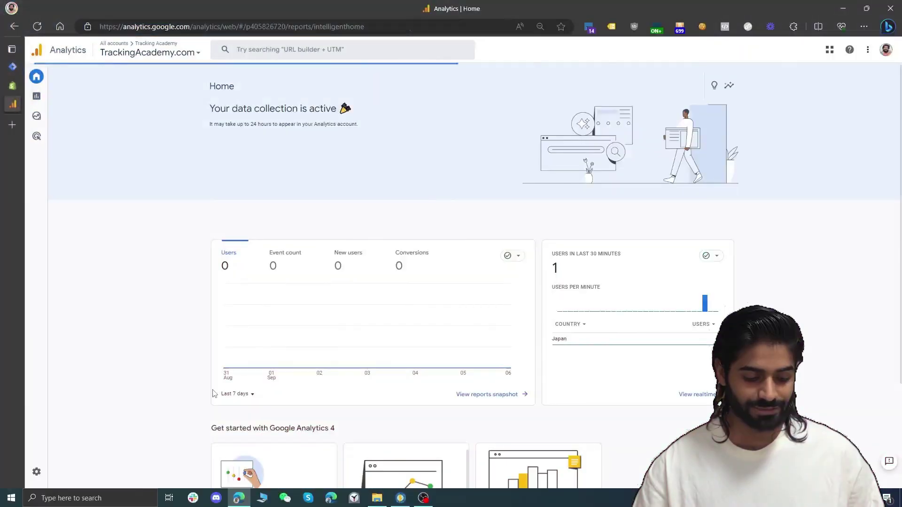
# Step: Copy the measurement ID of the TrackingAcademy web data stream from the property's admin settings
pyautogui.click(36, 471)
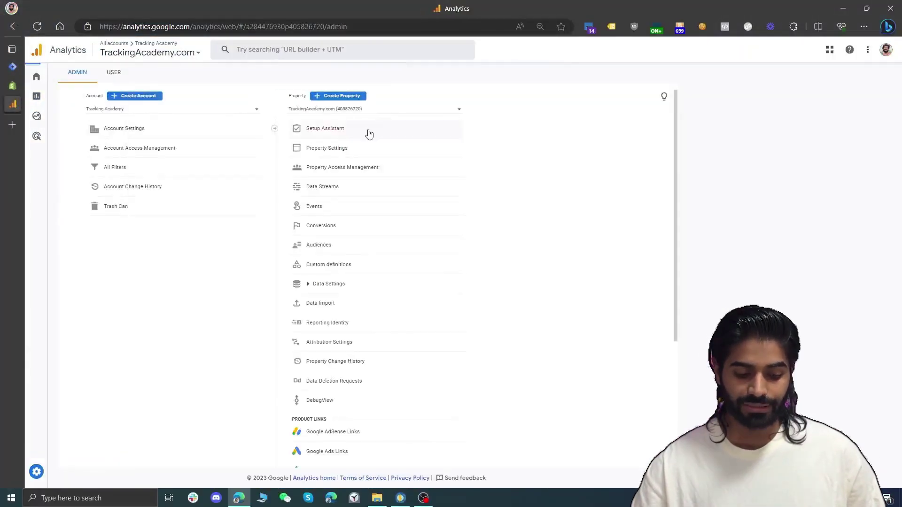
pyautogui.click(344, 194)
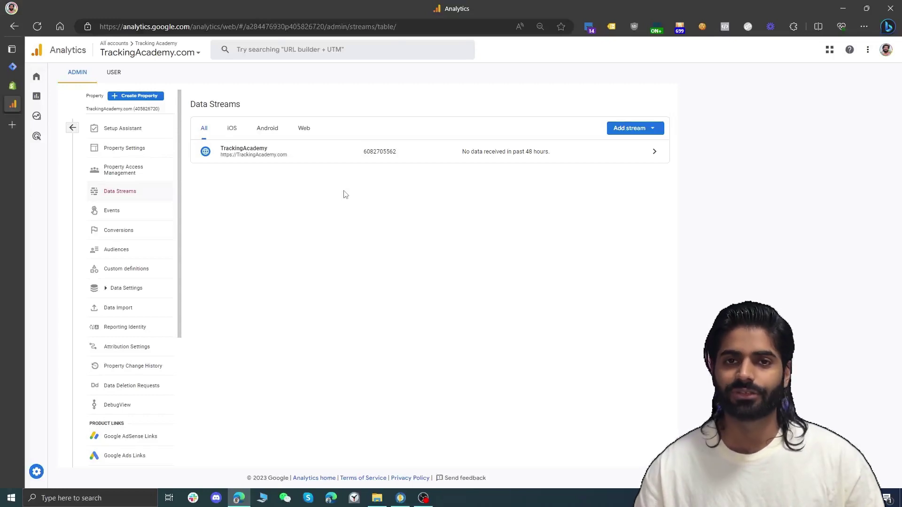
pyautogui.click(313, 161)
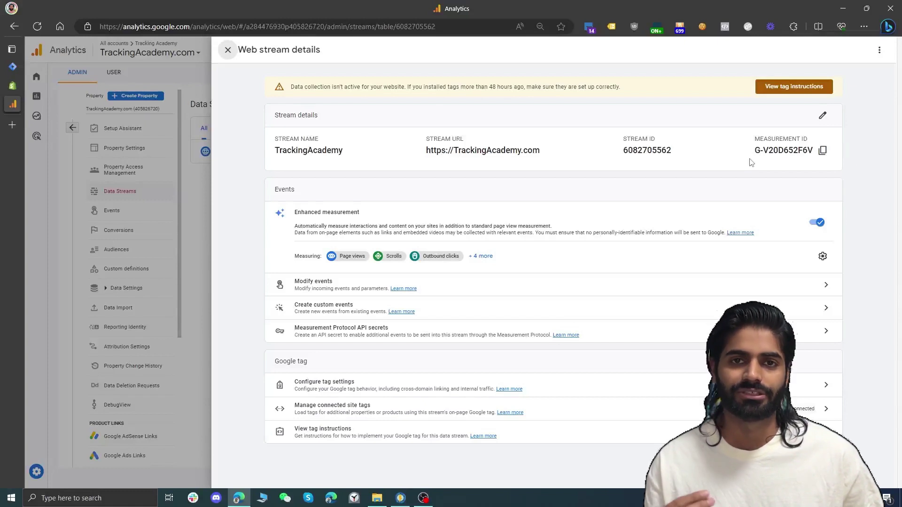
pyautogui.click(822, 151)
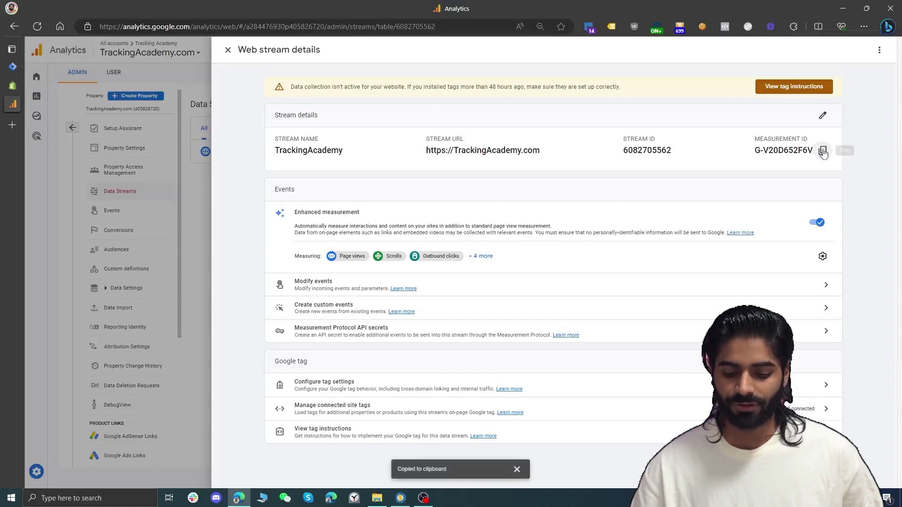
# Step: Switch to Google Tag Manager and create a user-defined Constant variable with the copied measurement ID as its value
pyautogui.click(13, 68)
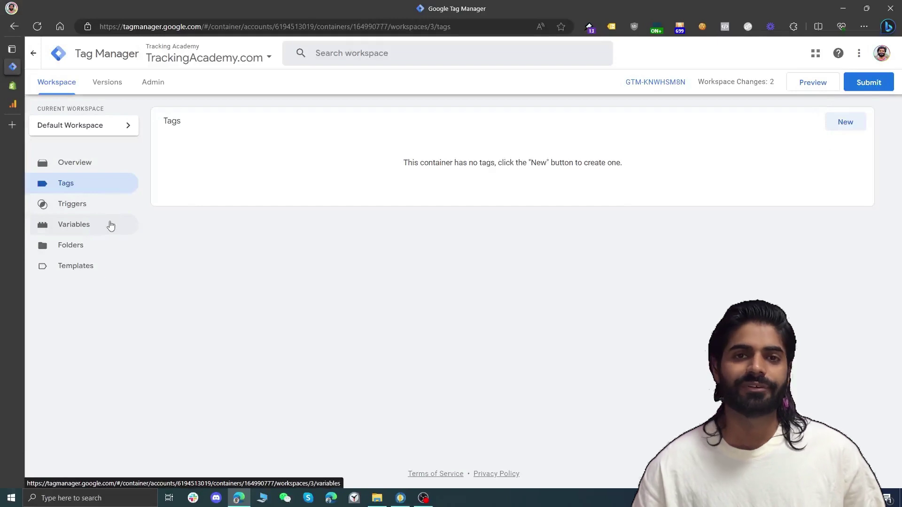
pyautogui.click(111, 225)
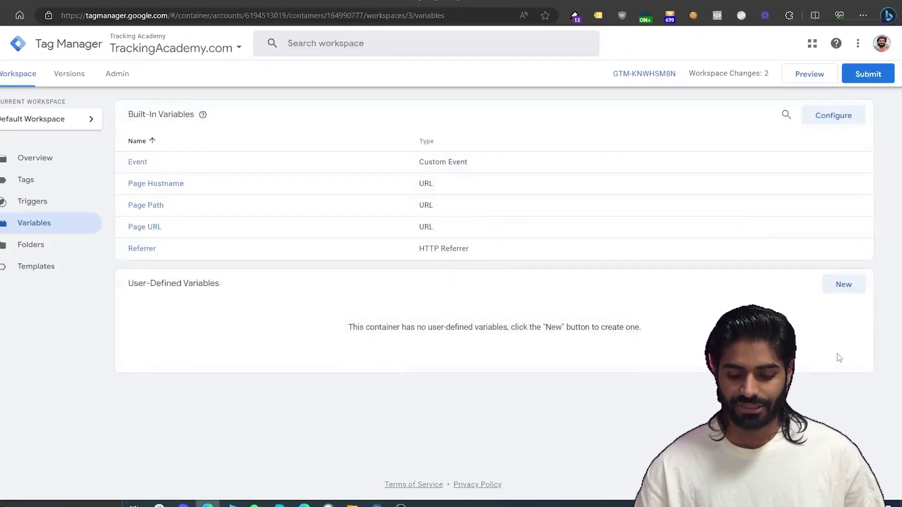
pyautogui.click(850, 295)
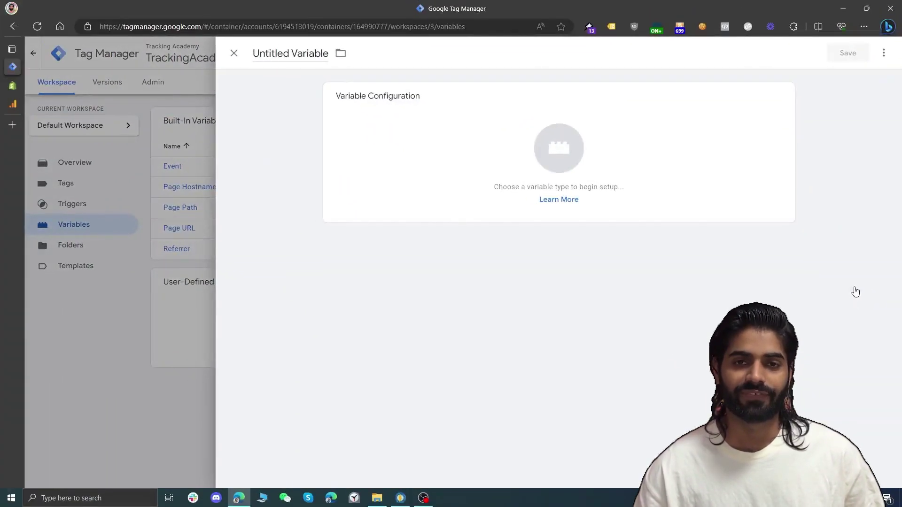
pyautogui.click(782, 218)
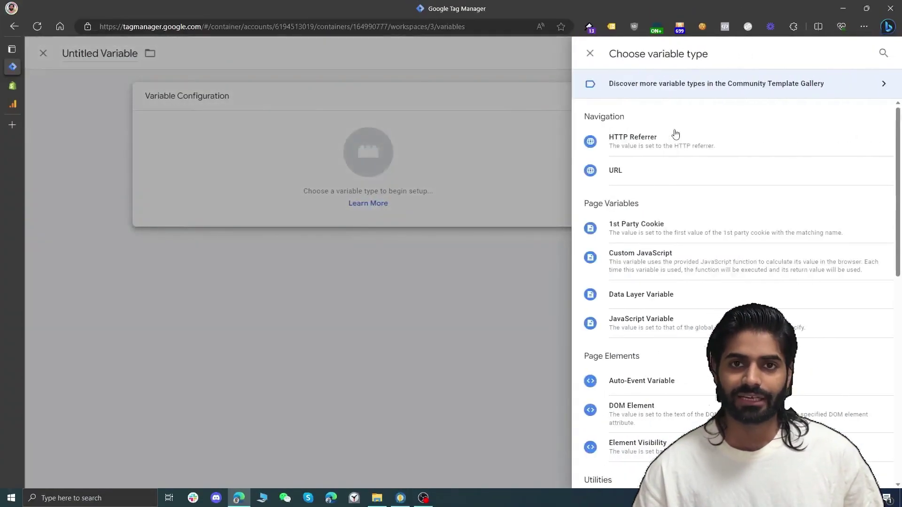
pyautogui.click(540, 159)
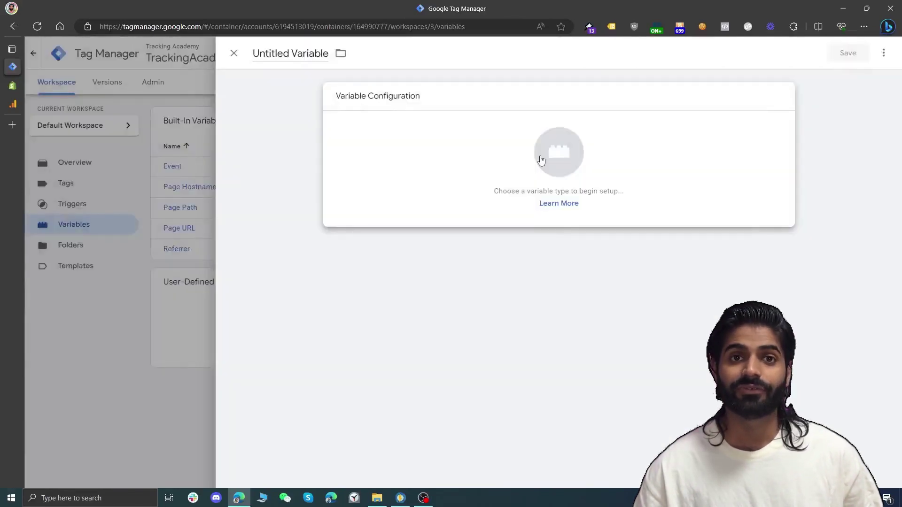
pyautogui.click(540, 160)
pyautogui.scroll(-2, 668, 375)
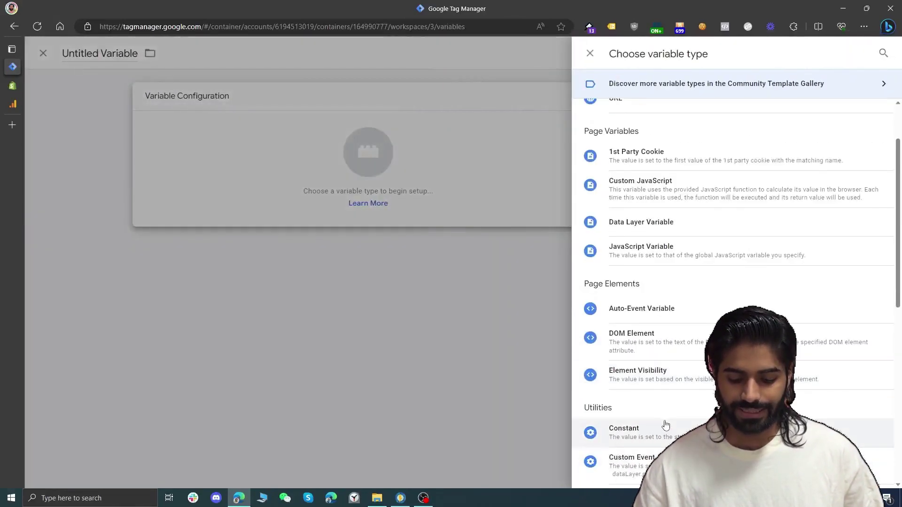
pyautogui.click(667, 425)
pyautogui.hotkey('ctrl', 'v')
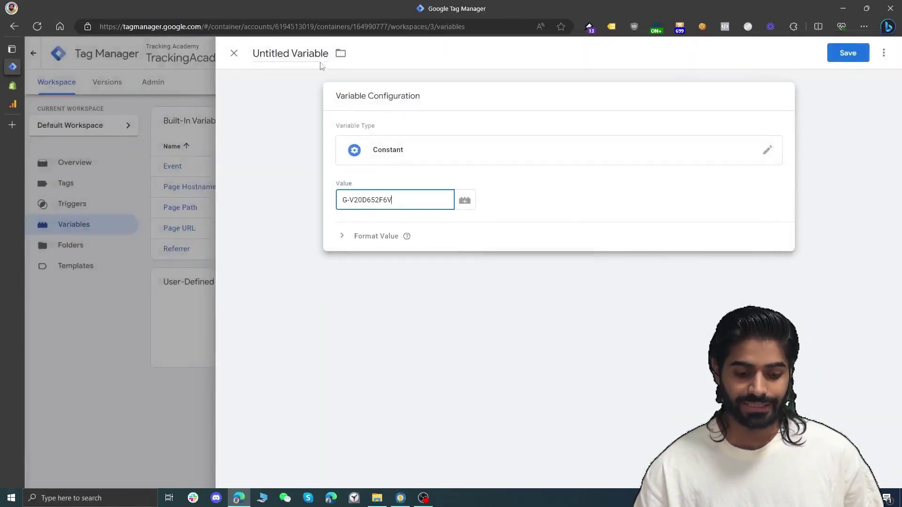
# Step: Name the variable "GA4 Measurment ID" and save it
pyautogui.click(307, 53)
pyautogui.write('GA4 Measur')
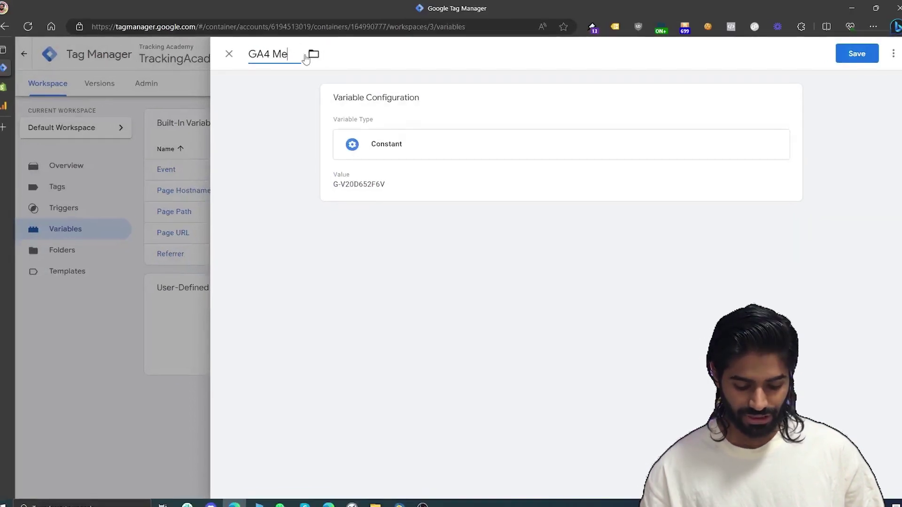
pyautogui.write('ment ID')
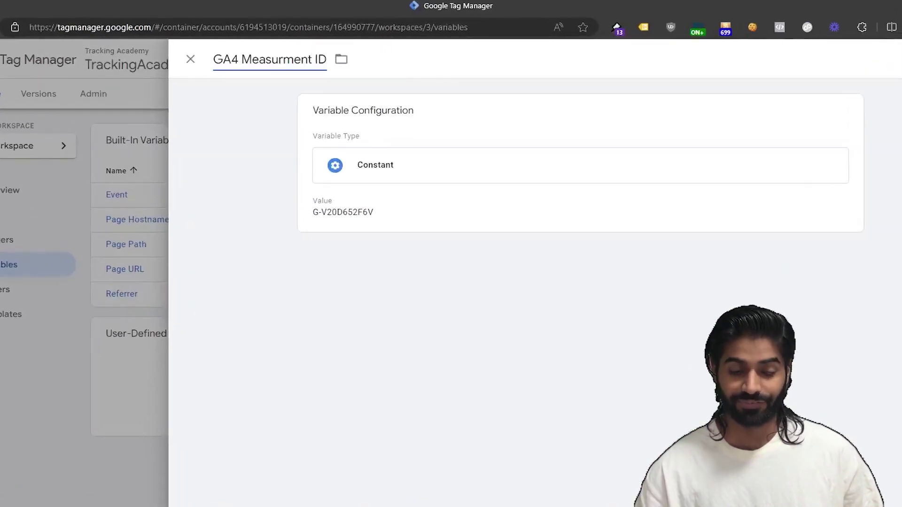
pyautogui.click(847, 54)
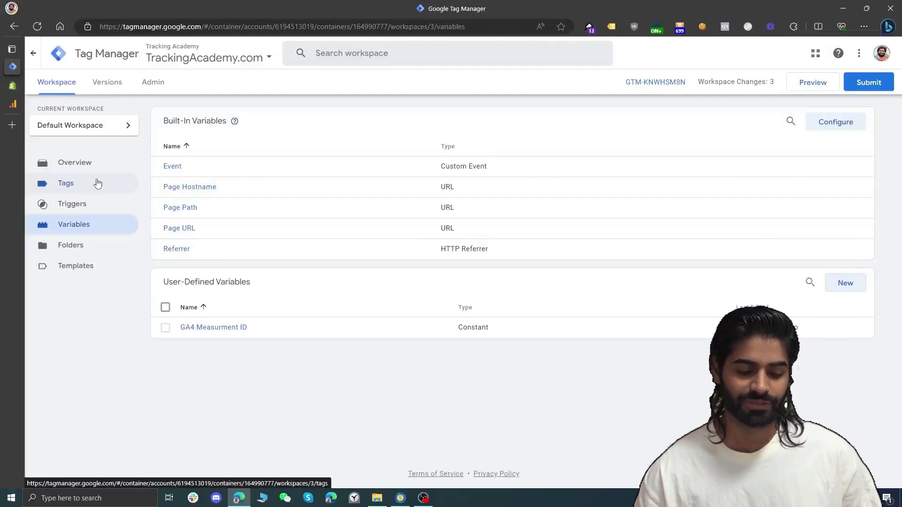
# Step: Create a new tag and assign All Pages as its firing trigger
pyautogui.click(97, 183)
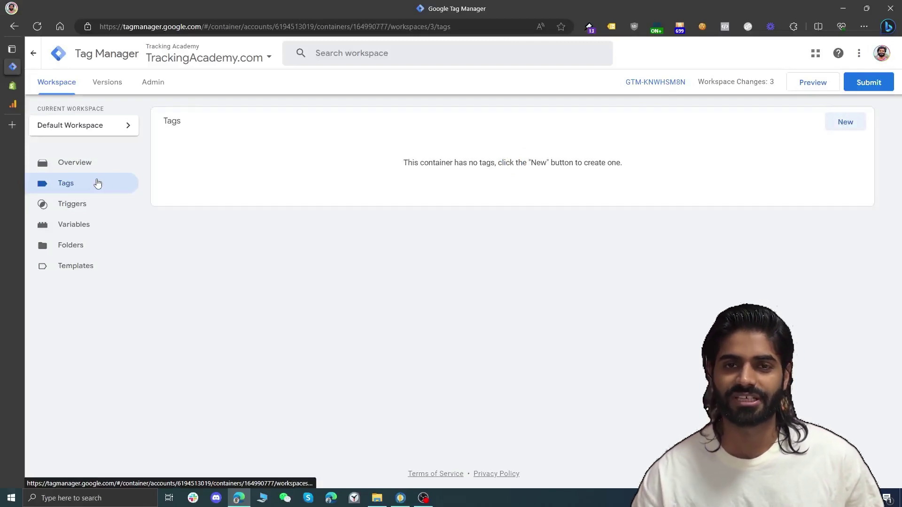
pyautogui.click(845, 123)
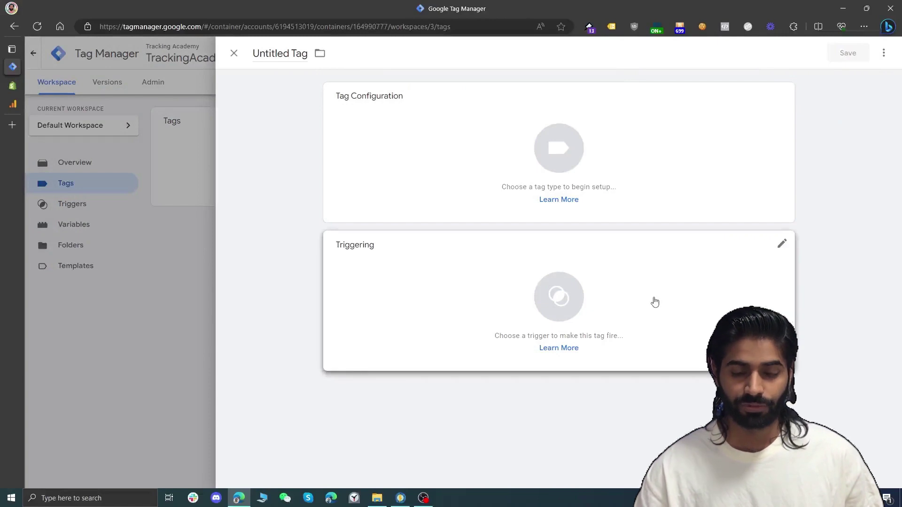
pyautogui.click(655, 301)
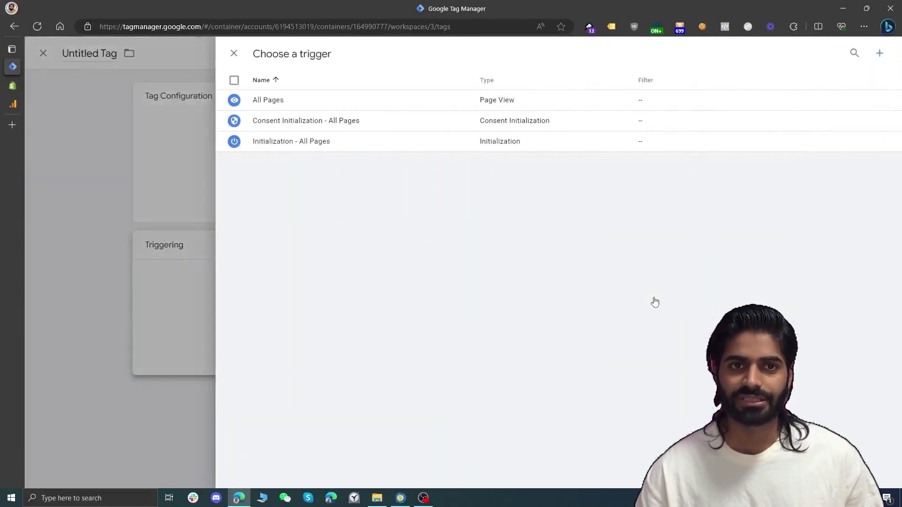
pyautogui.click(330, 101)
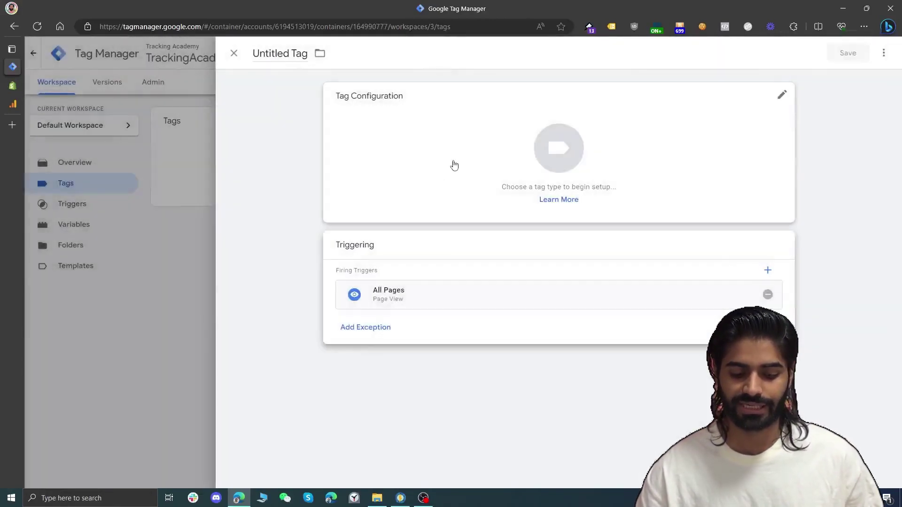
# Step: Set the tag type to Google Tag and use the {{GA4 Measurment ID}} variable as the tag ID
pyautogui.click(455, 165)
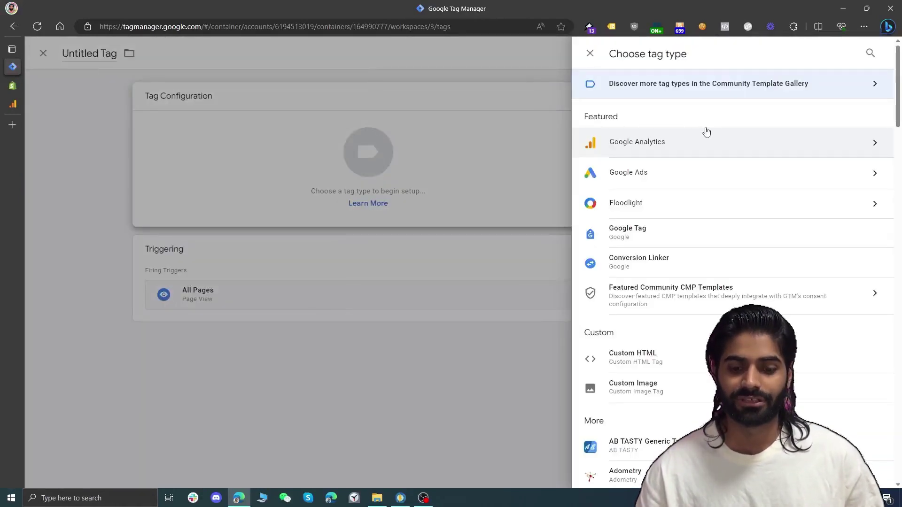
pyautogui.click(703, 239)
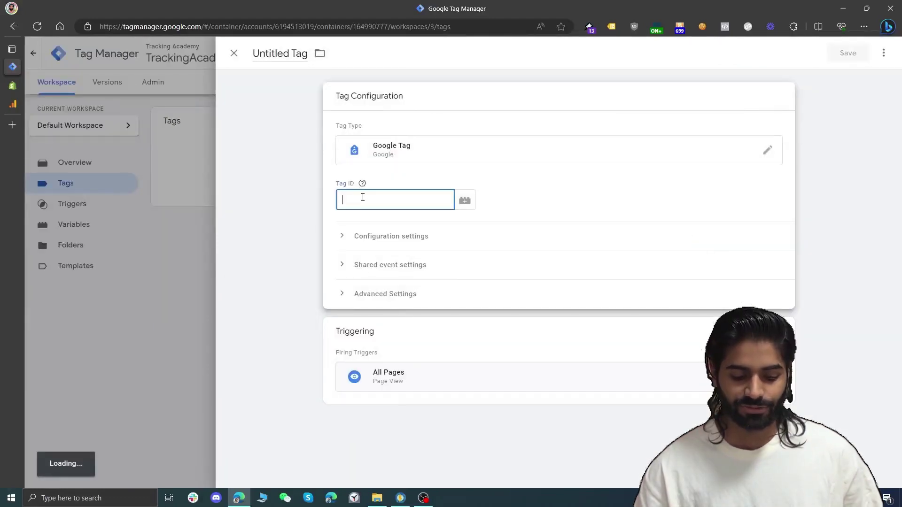
pyautogui.click(466, 200)
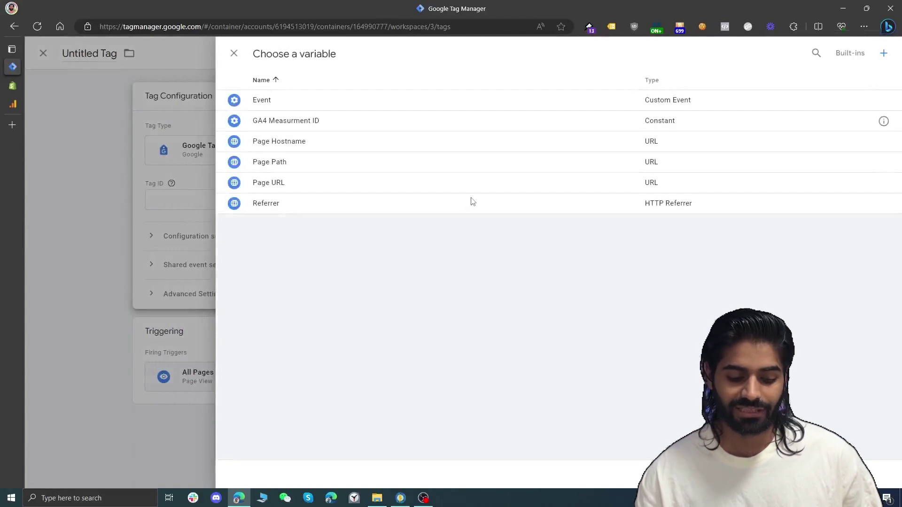
pyautogui.click(317, 120)
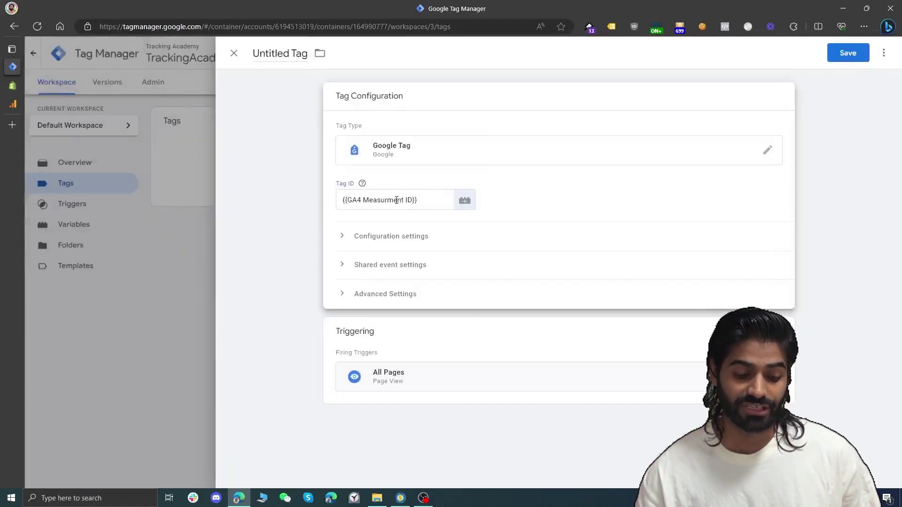
# Step: Name the tag "GT GA4 Configuration Tag" and save it
pyautogui.click(276, 54)
pyautogui.write('GT')
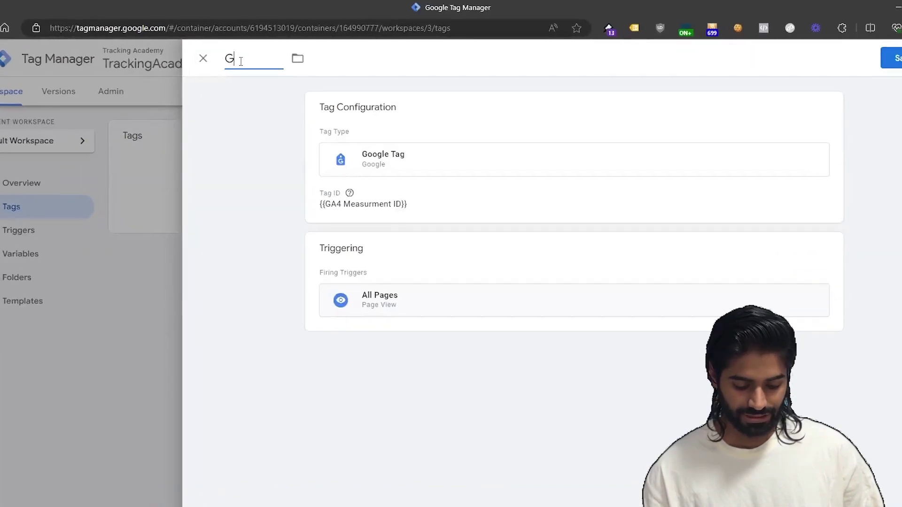
pyautogui.write(' GA4 Conifgua')
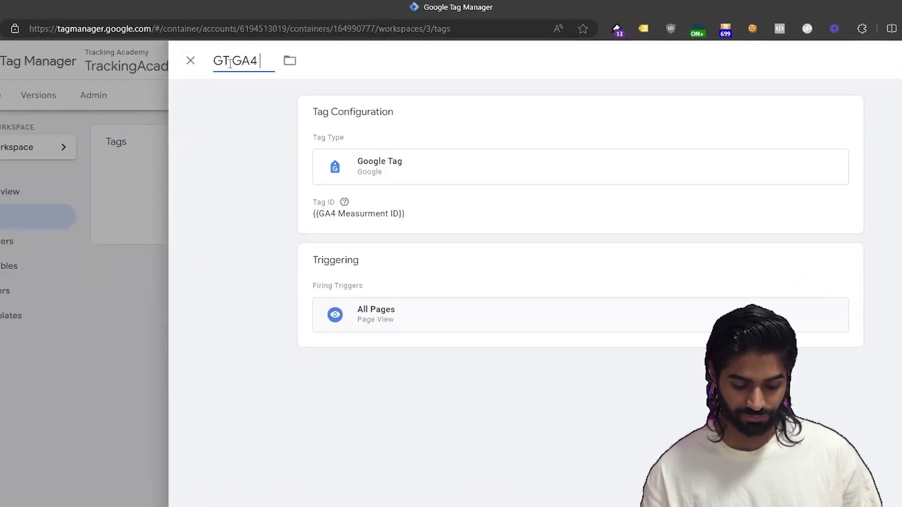
pyautogui.write('tion Tag')
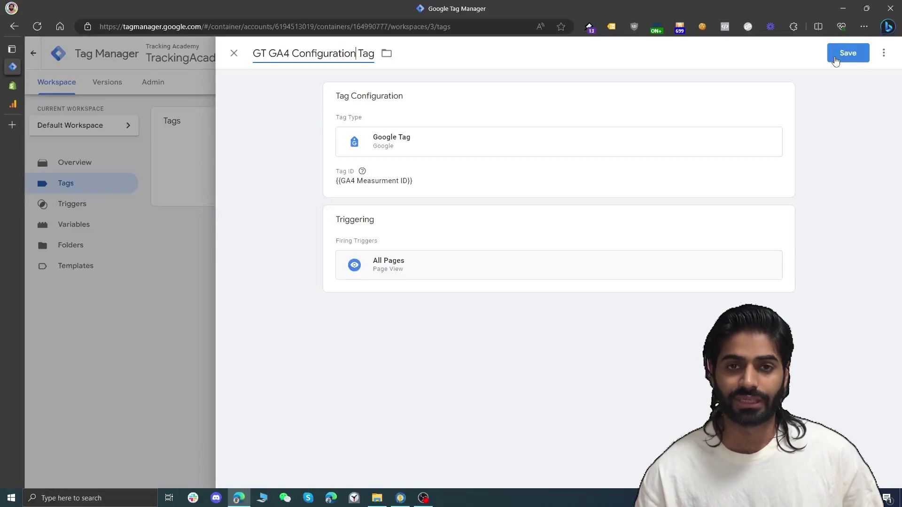
pyautogui.click(835, 58)
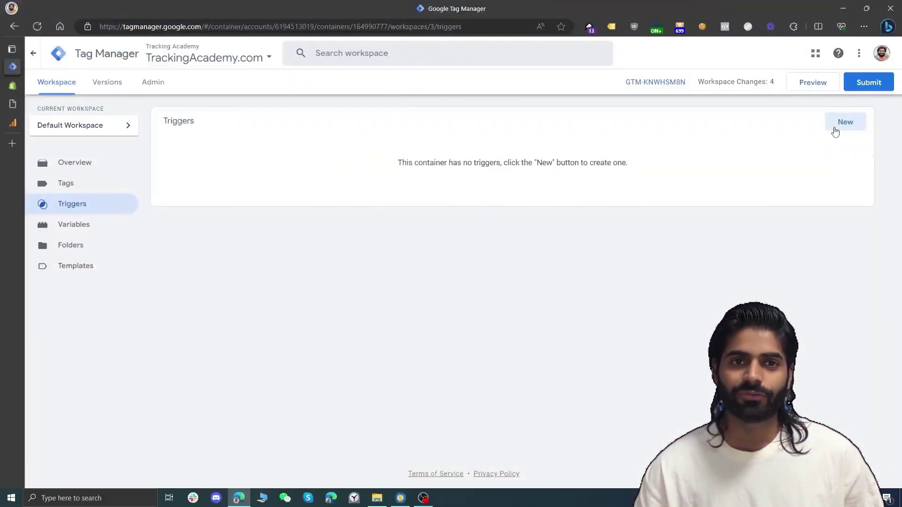
# Step: Create a new Custom Event trigger with the event name custom_view_item
pyautogui.click(836, 123)
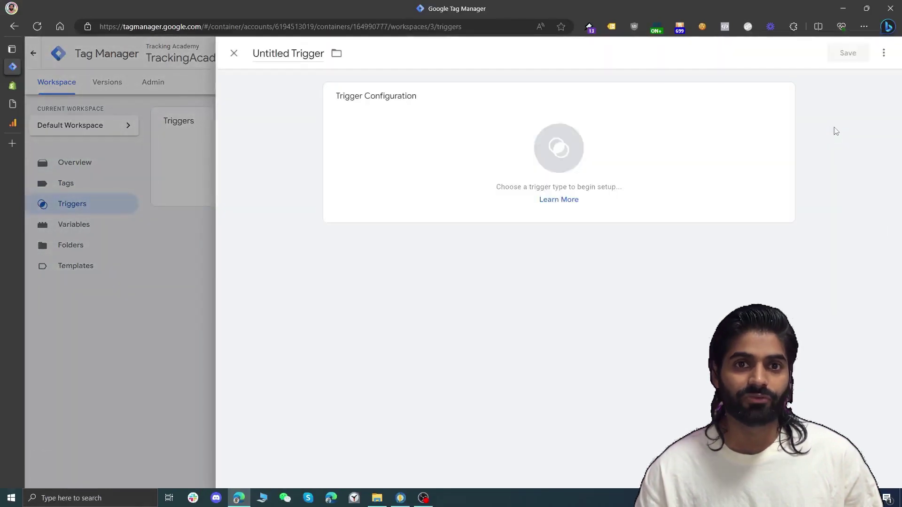
pyautogui.click(764, 144)
pyautogui.click(655, 359)
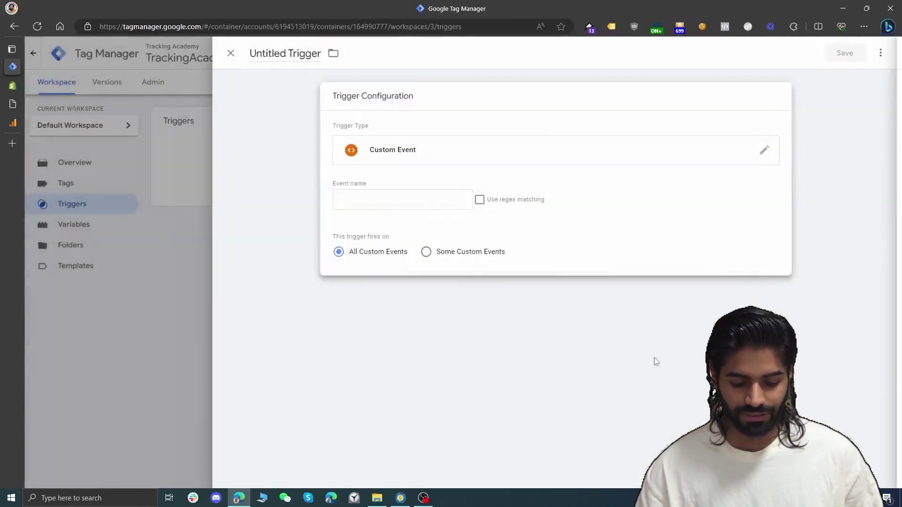
pyautogui.click(420, 199)
pyautogui.write('view_item')
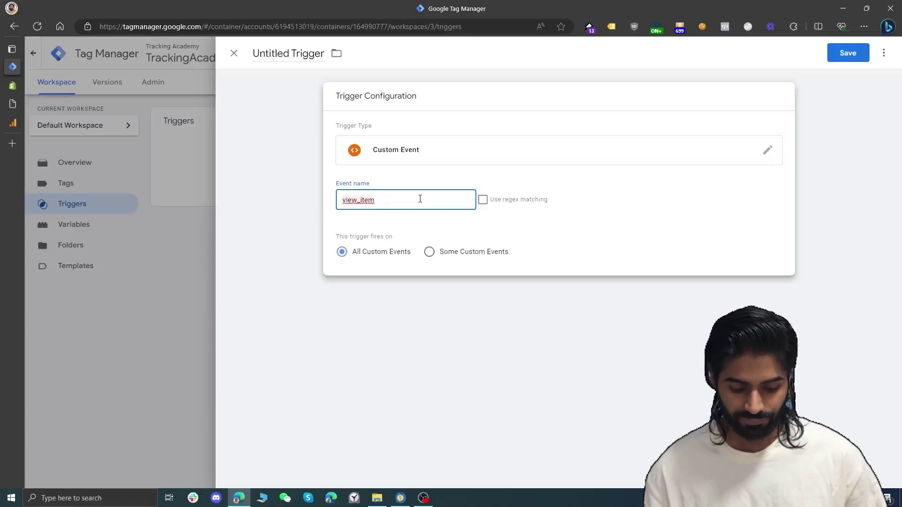
pyautogui.write('custom_')
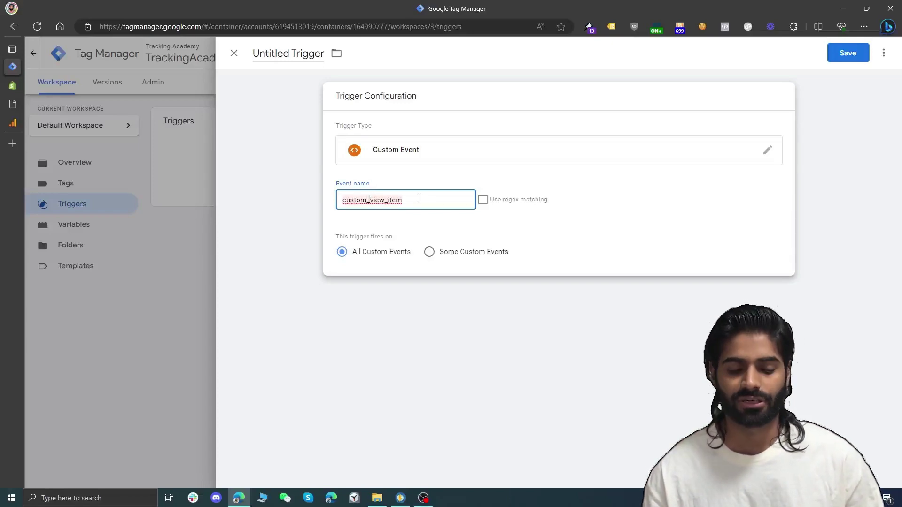
# Step: Name the trigger "CE custom_view_item" and save it
pyautogui.click(282, 52)
pyautogui.write('C')
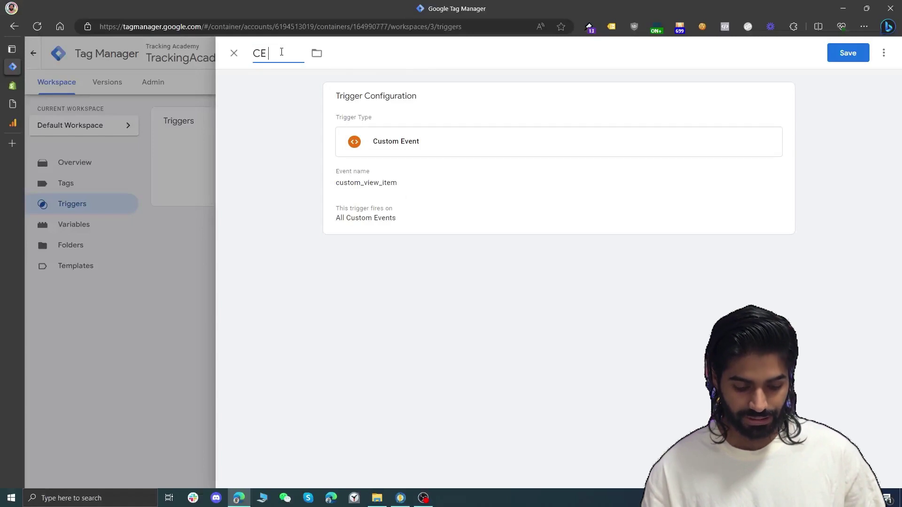
pyautogui.write('E')
pyautogui.write('custom_view_item')
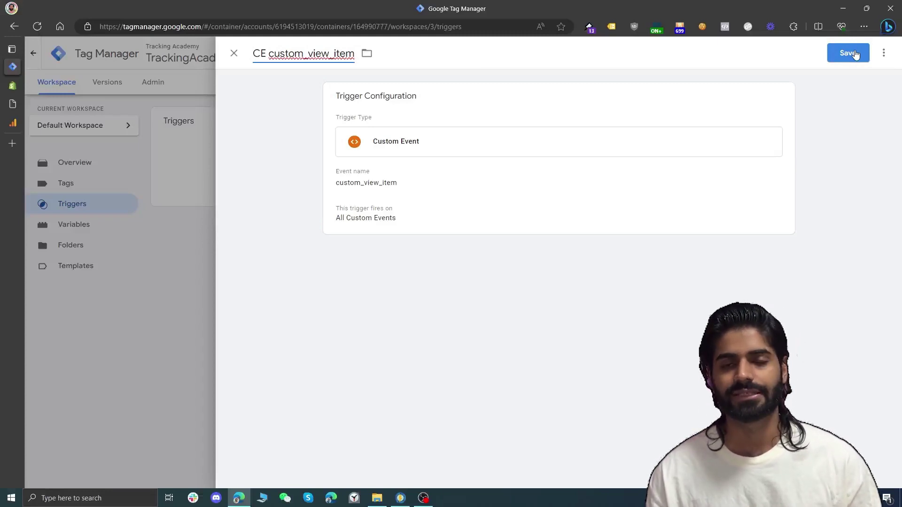
pyautogui.click(849, 53)
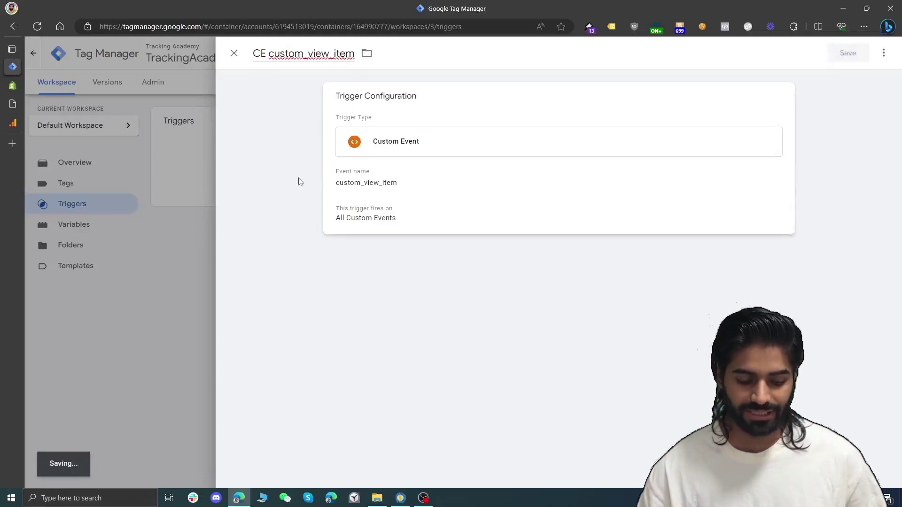
# Step: Create a new tag and assign the CE custom_view_item trigger to it
pyautogui.click(92, 184)
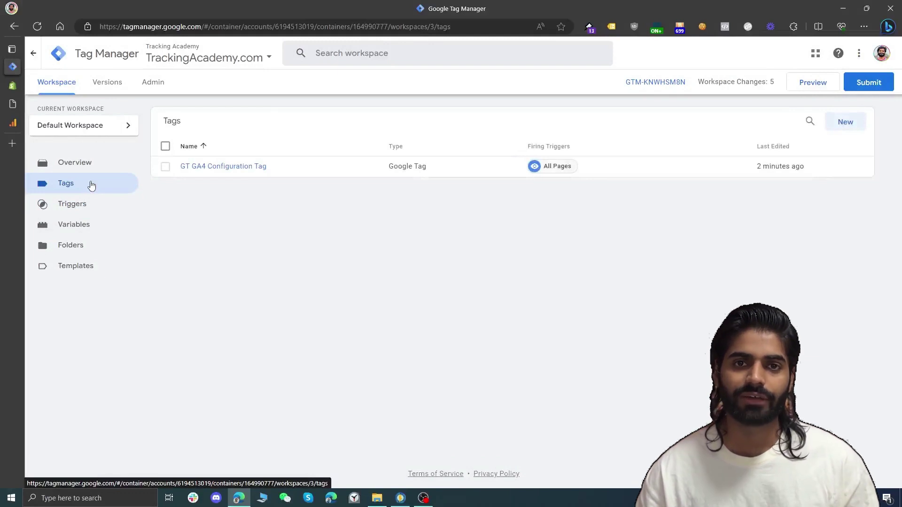
pyautogui.click(836, 126)
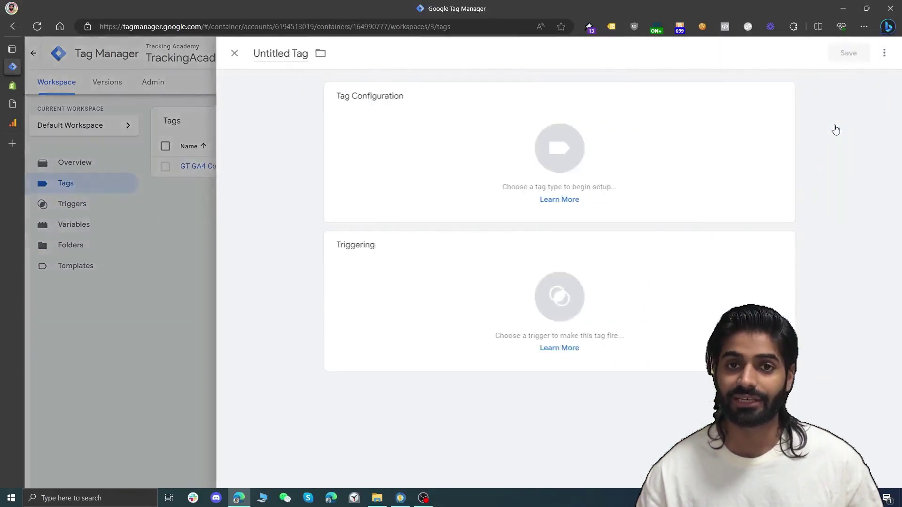
pyautogui.click(703, 259)
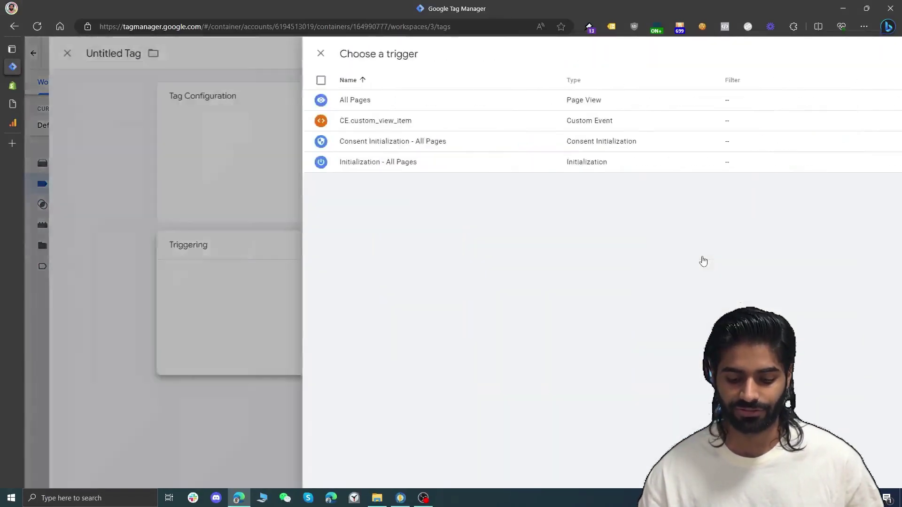
pyautogui.click(555, 120)
# Step: Set the new tag's type to Google Analytics: GA4 Event
pyautogui.click(526, 146)
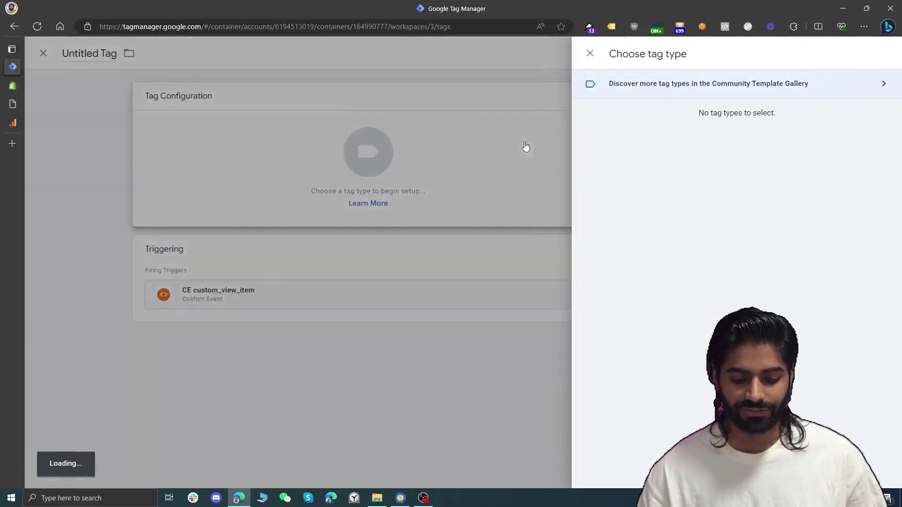
pyautogui.click(820, 142)
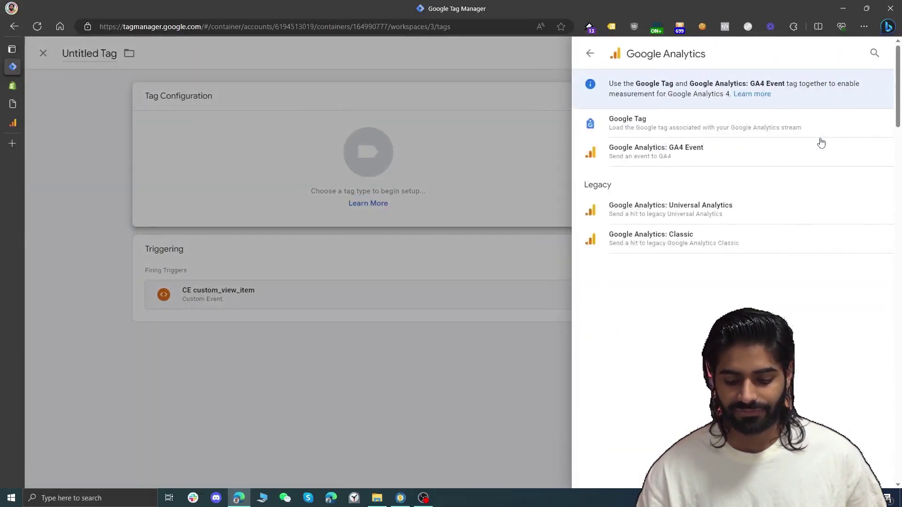
pyautogui.click(797, 157)
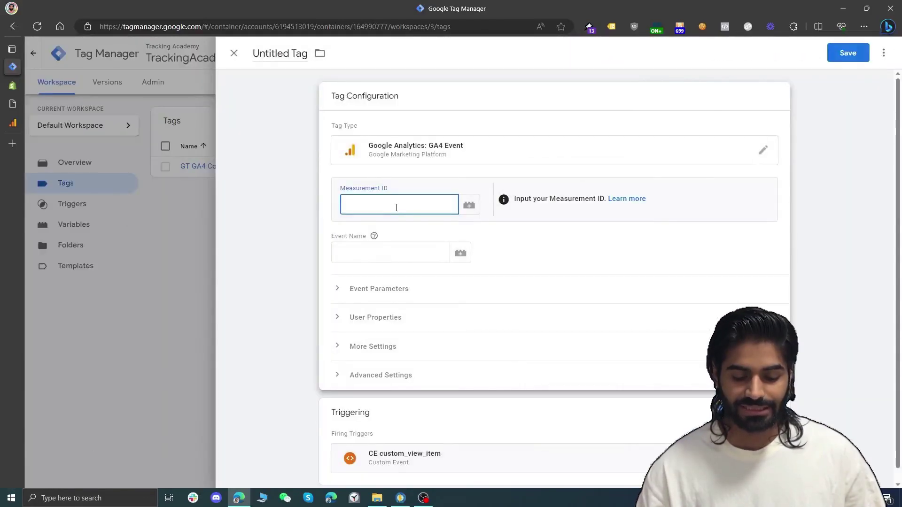
# Step: Use the {{GA4 Measurment ID}} variable as the measurement ID and set the event name to view_item
pyautogui.click(469, 205)
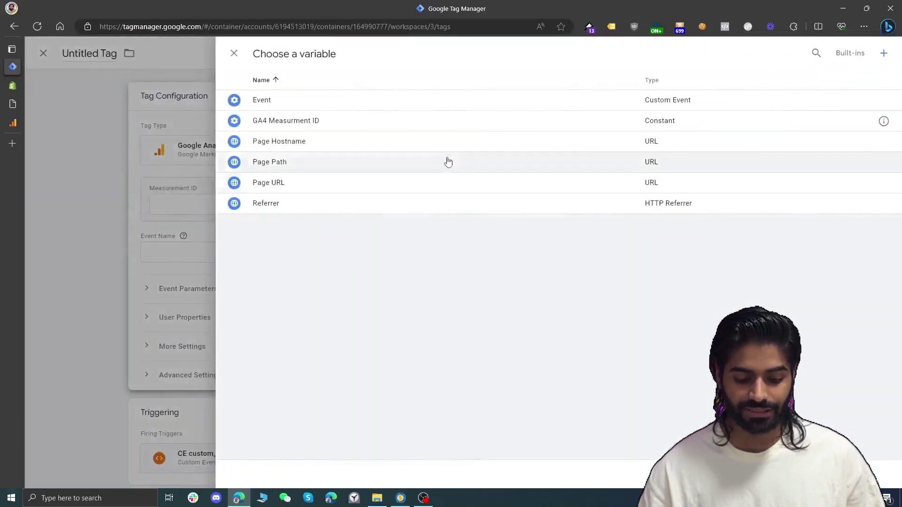
pyautogui.click(435, 126)
pyautogui.click(387, 258)
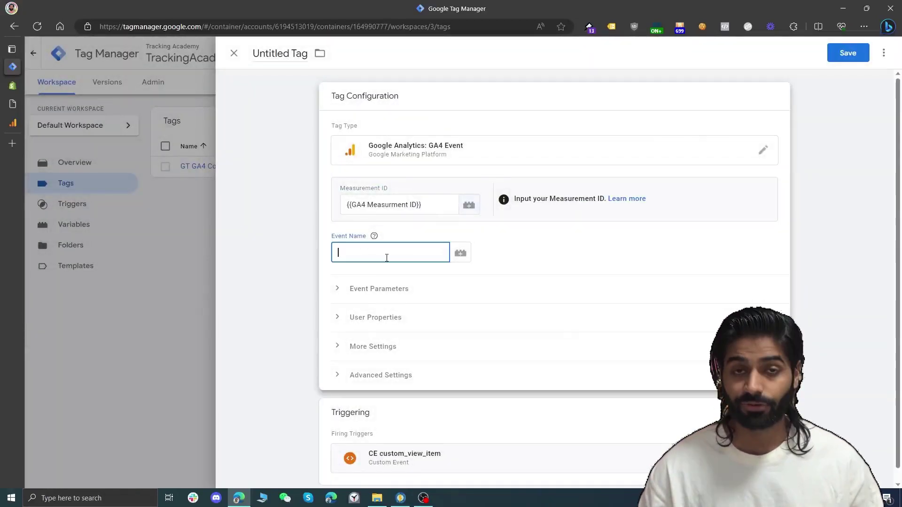
pyautogui.write('view_item')
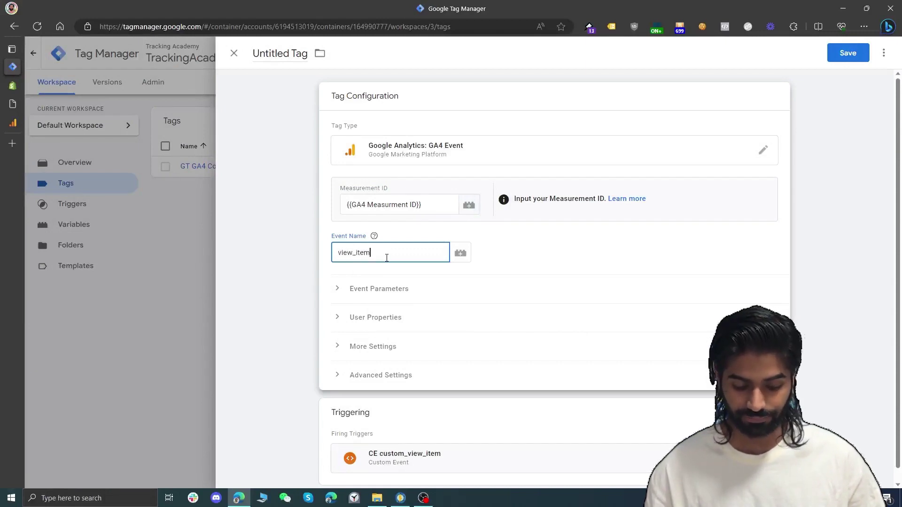
# Step: Name the tag "GA4 CE view_item" and save it
pyautogui.click(277, 55)
pyautogui.write('GA4 CE ')
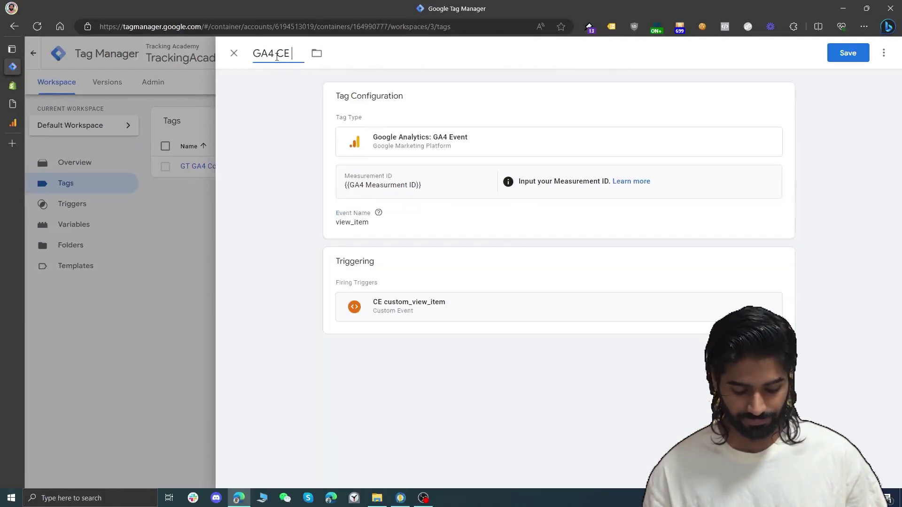
pyautogui.write('view_item')
pyautogui.click(848, 52)
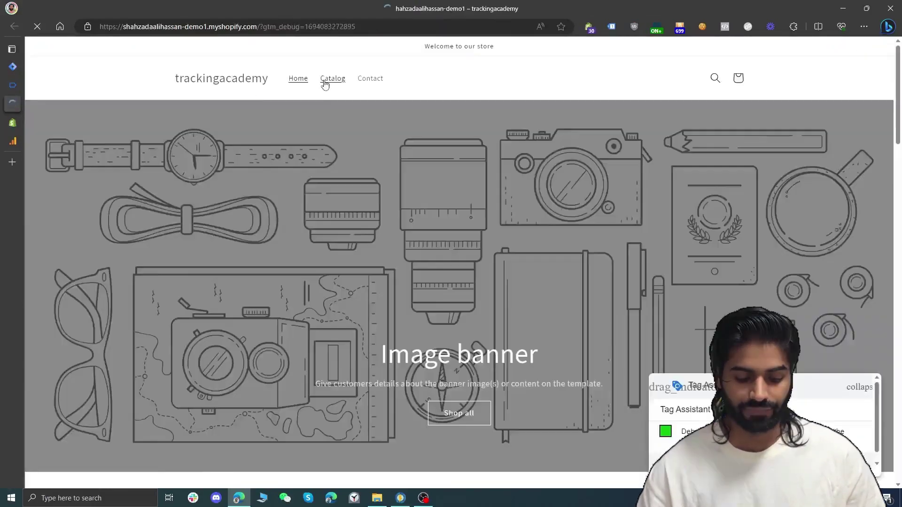
# Step: Open Product 001 from the previewed store's catalog and check in Tag Assistant which tags fire on its page
pyautogui.click(324, 82)
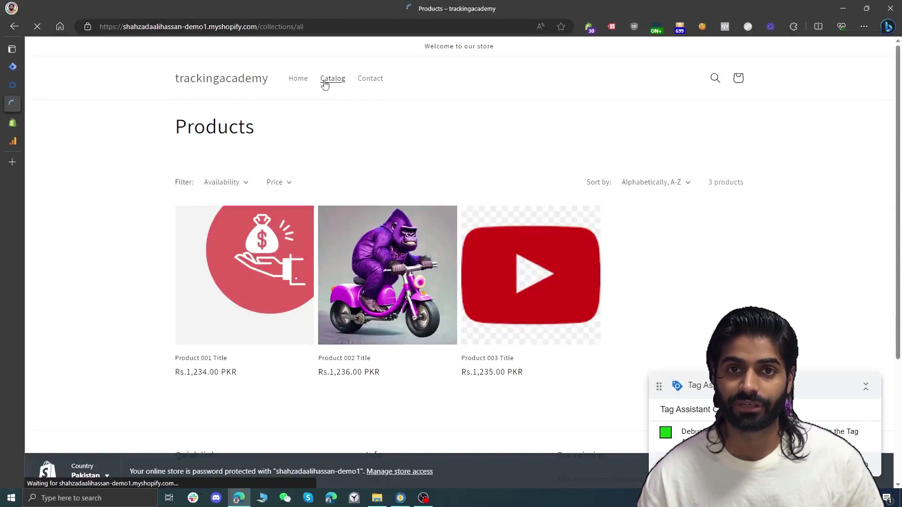
pyautogui.click(263, 268)
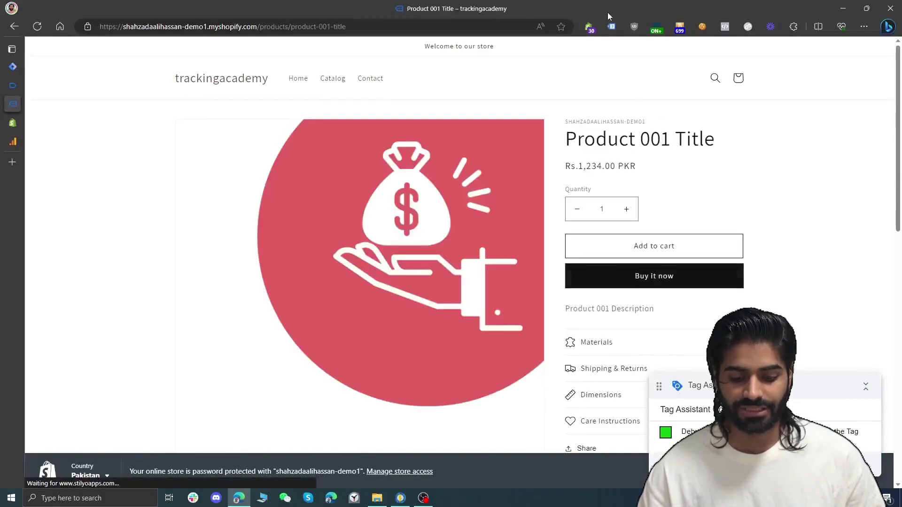
pyautogui.click(611, 26)
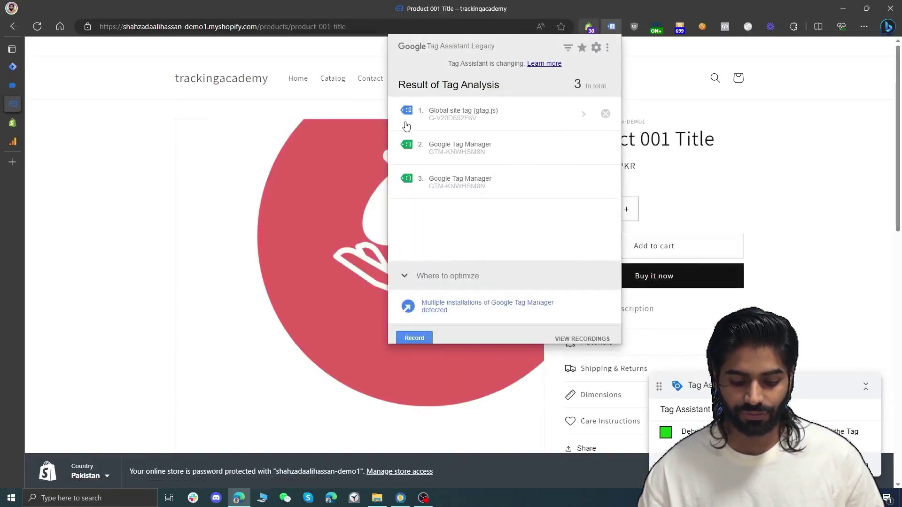
pyautogui.click(9, 87)
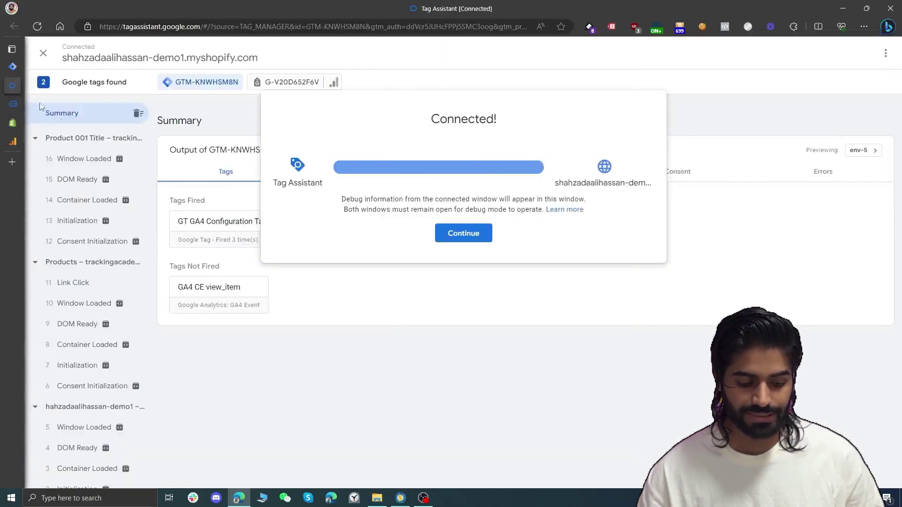
pyautogui.click(100, 141)
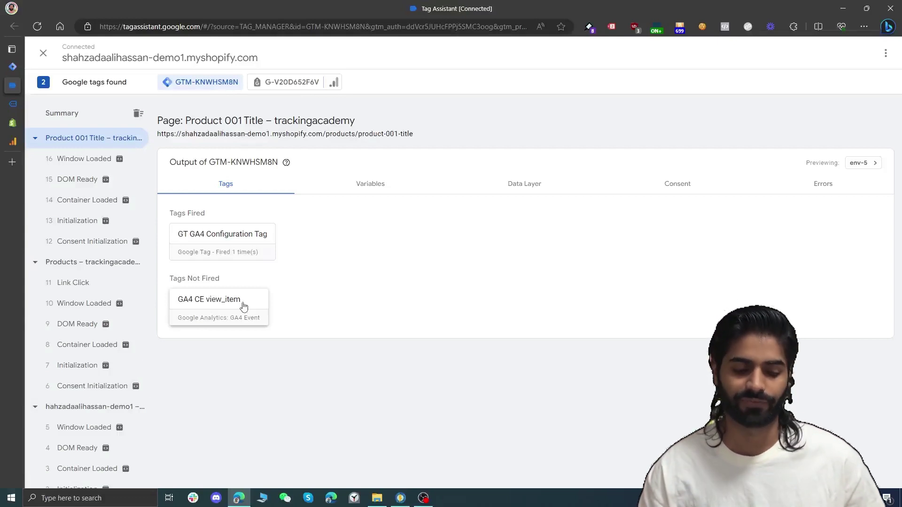
# Step: Switch to the Shopify admin and open the code editor of the Dawn theme
pyautogui.hotkey('ctrl', 'Tab')
pyautogui.hotkey('ctrl', 'Tab')
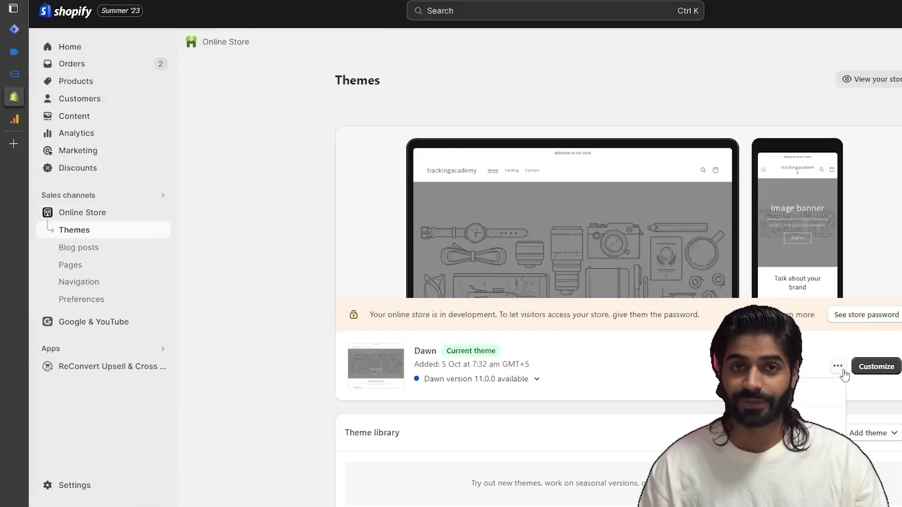
pyautogui.click(838, 366)
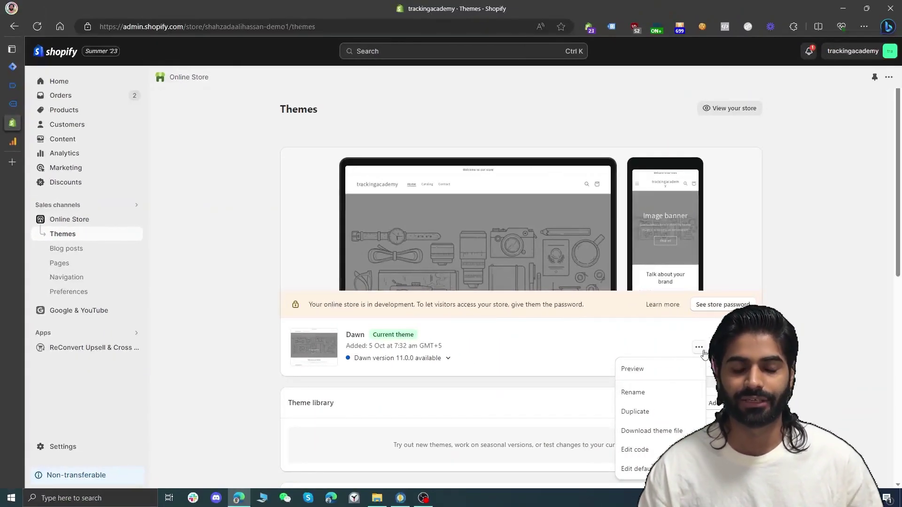
pyautogui.click(646, 450)
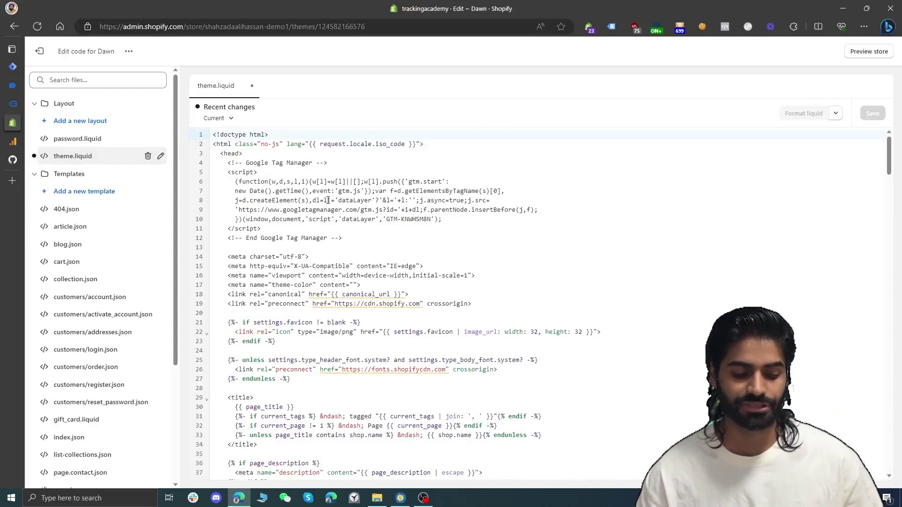
# Step: Add a snippet named datalayer-product and paste in the code that pushes the custom_view_item event to the data layer
pyautogui.click(35, 103)
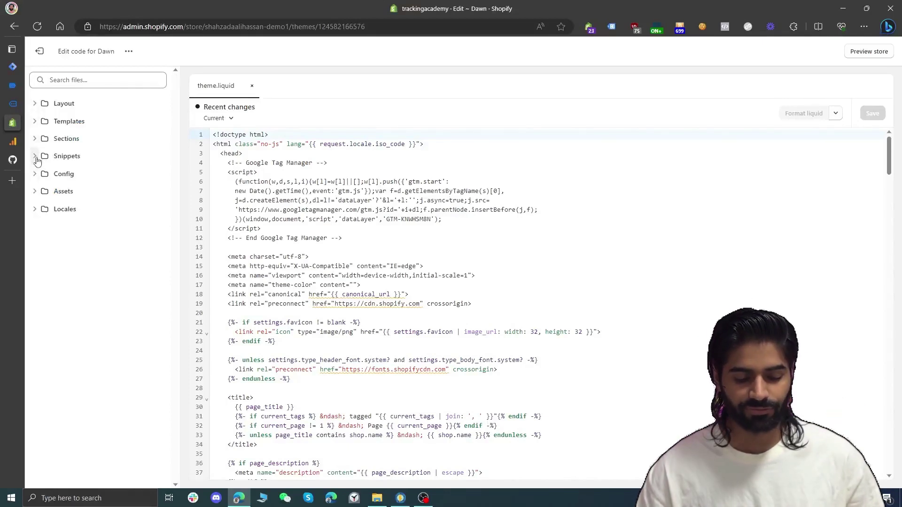
pyautogui.click(35, 157)
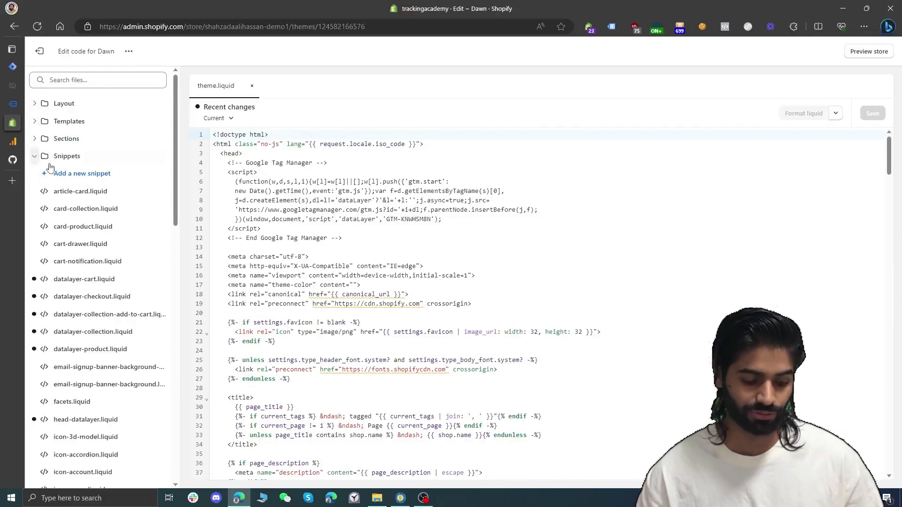
pyautogui.click(115, 180)
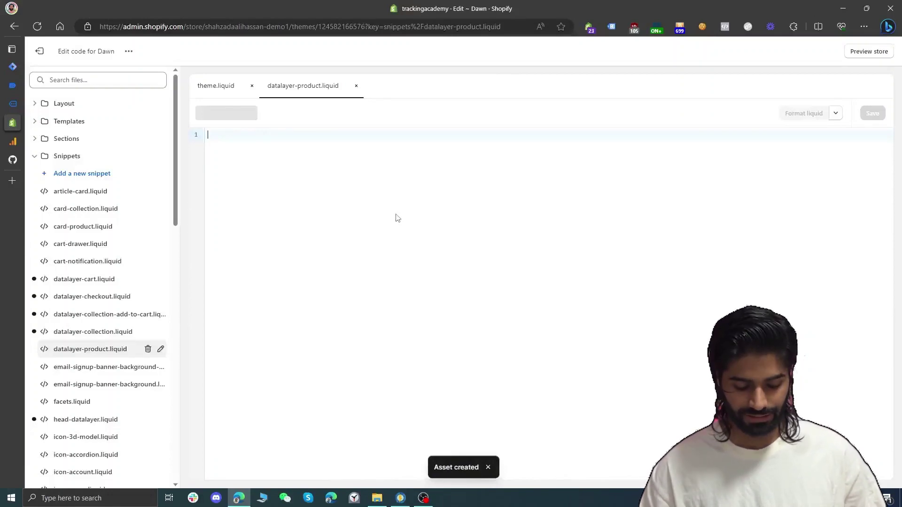
pyautogui.hotkey('ctrl', 'v')
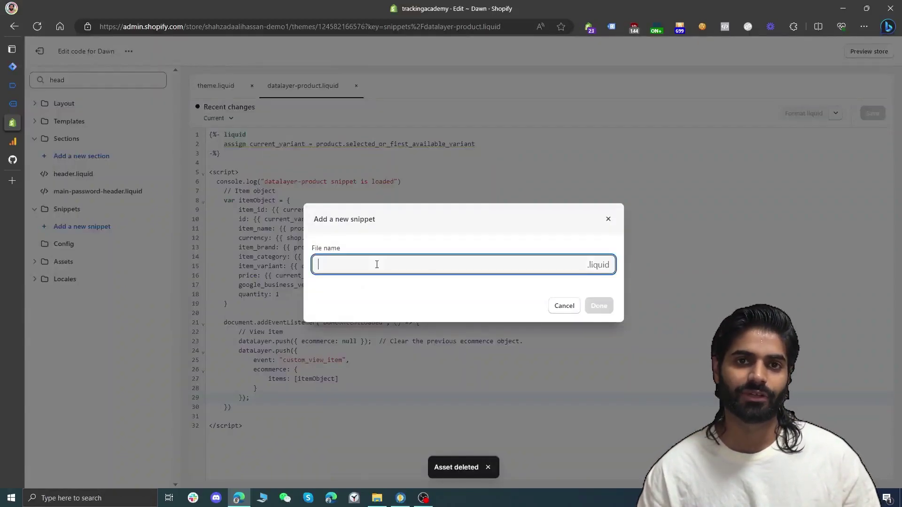
# Step: Add a head-datalayer snippet that initializes window.dataLayer and renders datalayer-product on product templates, and select its code
pyautogui.write('head-datal')
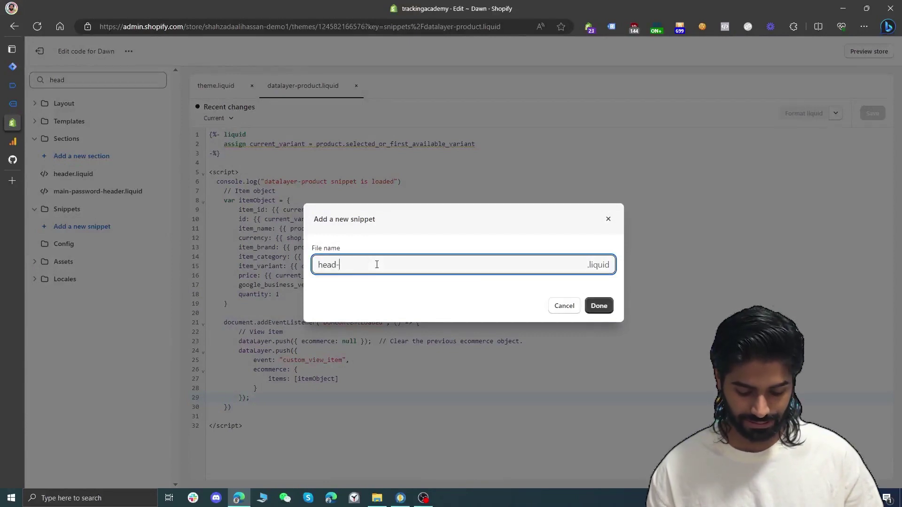
pyautogui.write('ayer')
pyautogui.press('Return')
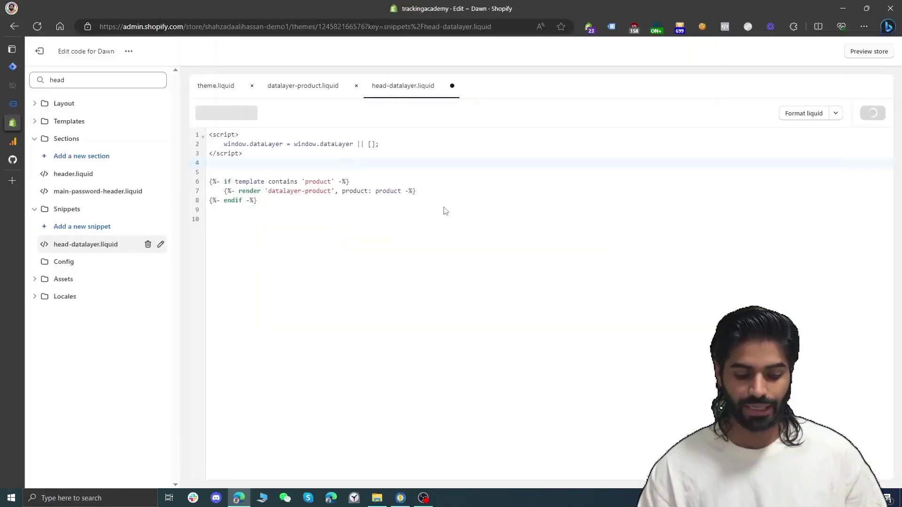
pyautogui.hotkey('ctrl', 'a')
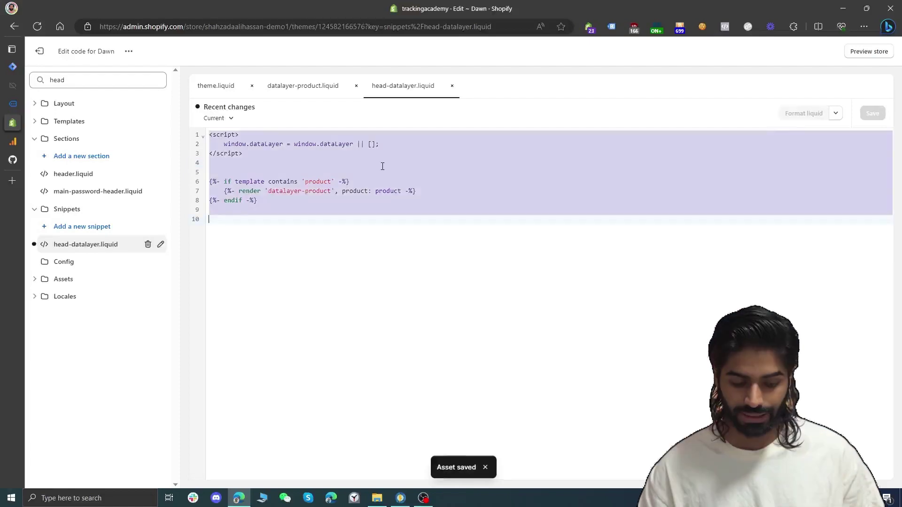
# Step: Clear the theme file search and open theme.liquid from the Layout folder
pyautogui.doubleClick(83, 82)
pyautogui.press('BackSpace')
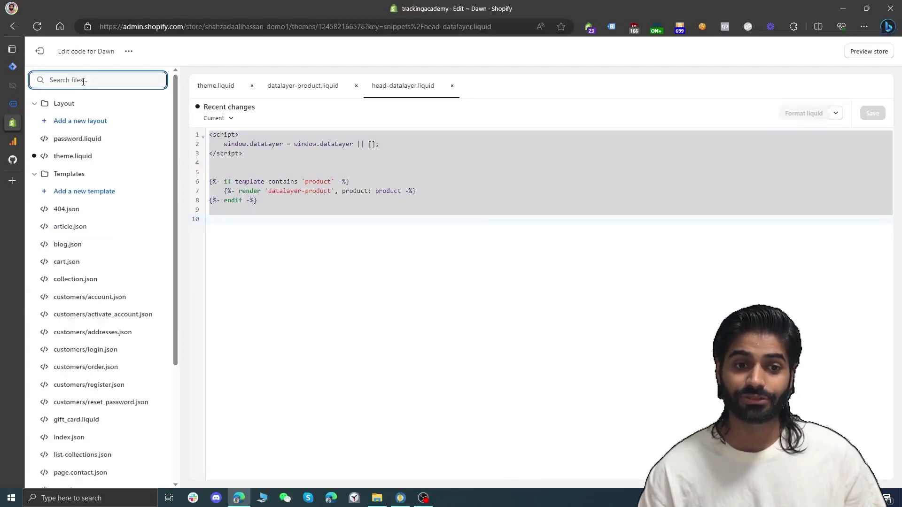
pyautogui.click(75, 156)
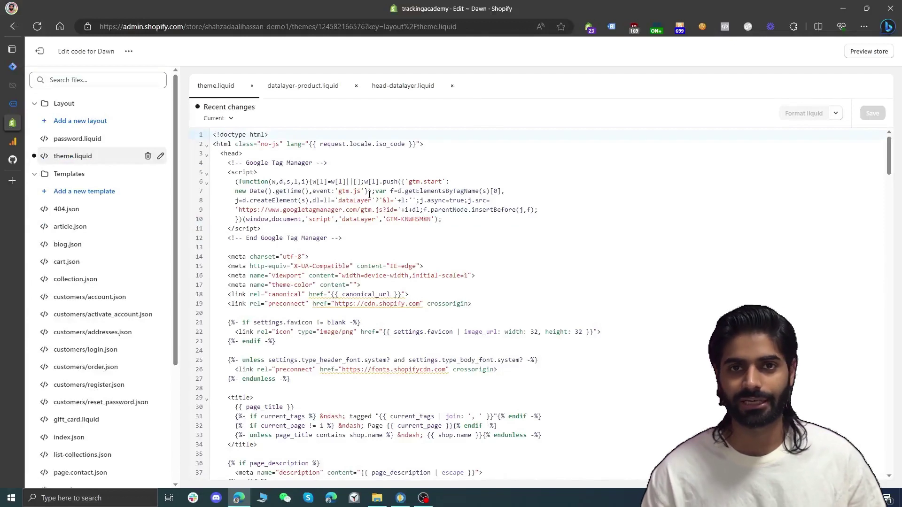
# Step: Insert {% include "head-datalayer" %} between the opening head tag and the Google Tag Manager script in theme.liquid, and save the file
pyautogui.click(286, 153)
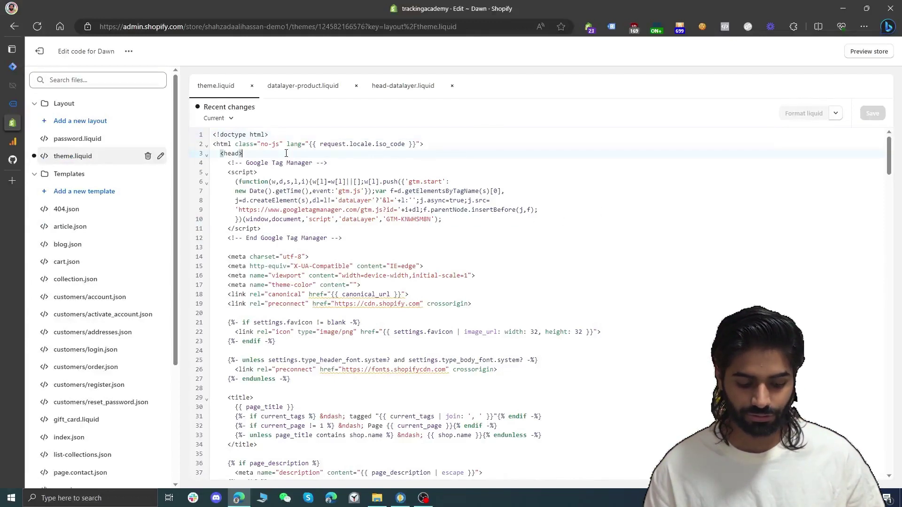
pyautogui.press('Return')
pyautogui.press('Return')
pyautogui.press('Return')
pyautogui.write('{% include "head-datalaye')
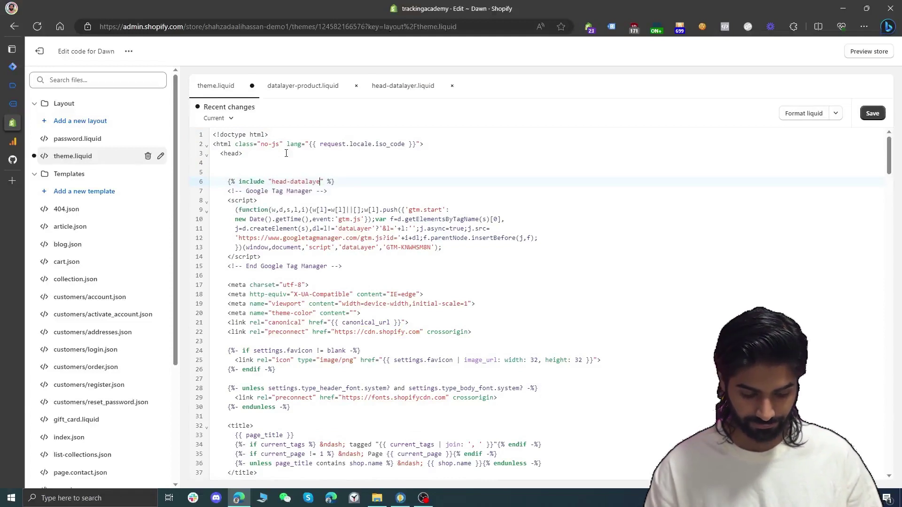
pyautogui.write('r')
pyautogui.click(335, 182)
pyautogui.press('Return')
pyautogui.hotkey('ctrl', 's')
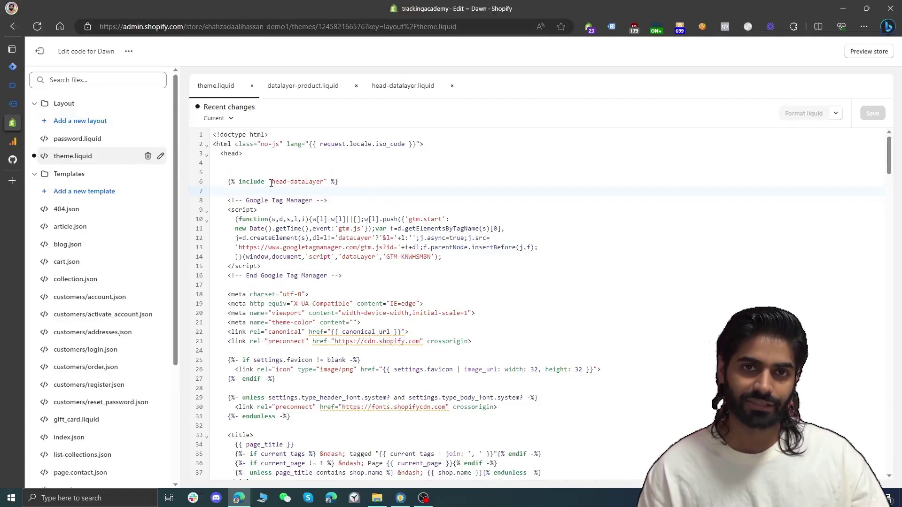
# Step: Review the include line in theme.liquid, the product template condition in head-datalayer.liquid and the code in datalayer-product.liquid
pyautogui.click(201, 186)
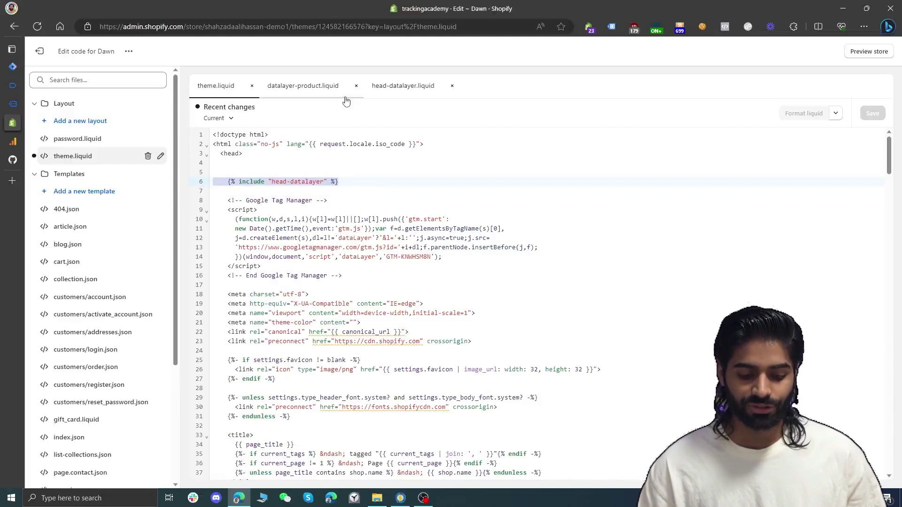
pyautogui.click(404, 85)
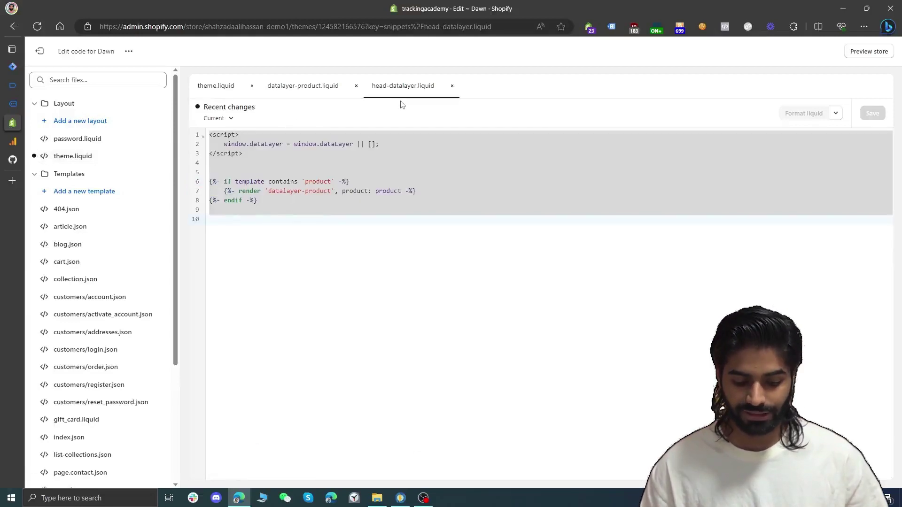
pyautogui.click(278, 202)
pyautogui.moveTo(277, 201); pyautogui.dragTo(210, 182)
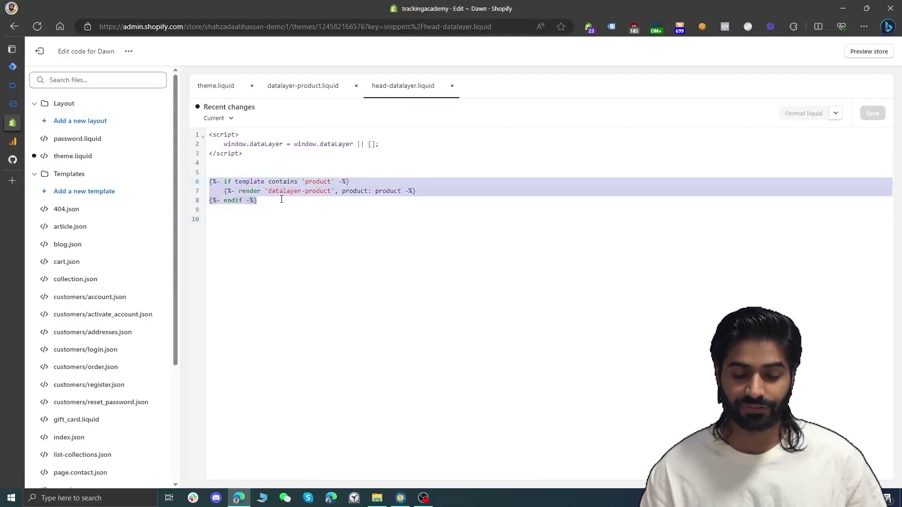
pyautogui.click(311, 88)
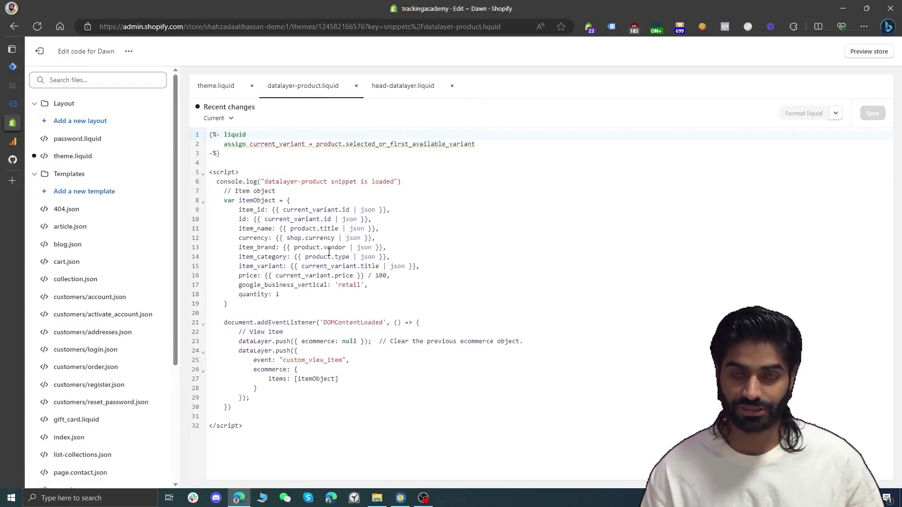
# Step: Reload the Product 001 Title store page and select its custom_view_item event in Tag Assistant
pyautogui.hotkey('ctrl', 'shift', 'Tab')
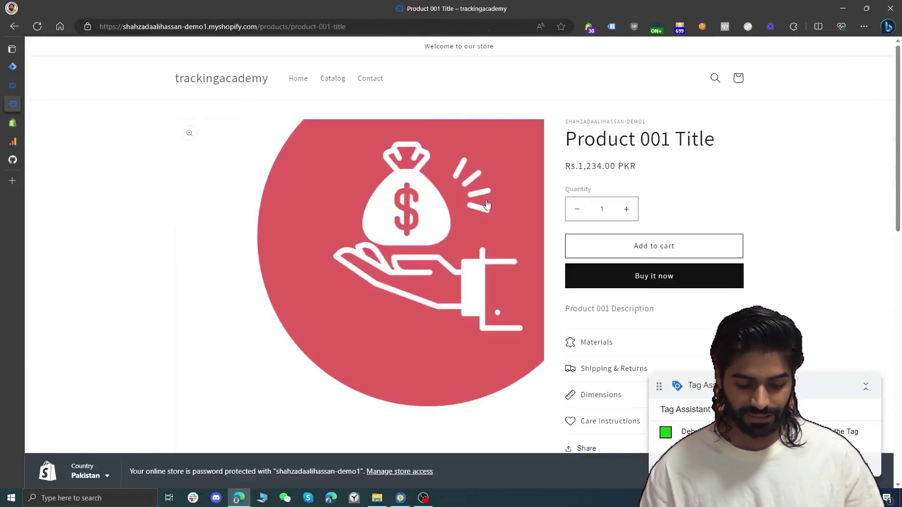
pyautogui.press('F5')
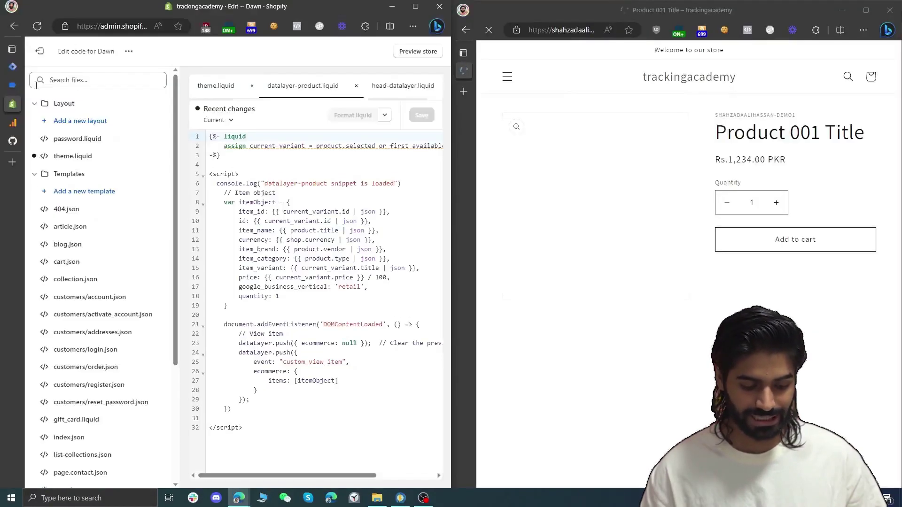
pyautogui.click(6, 89)
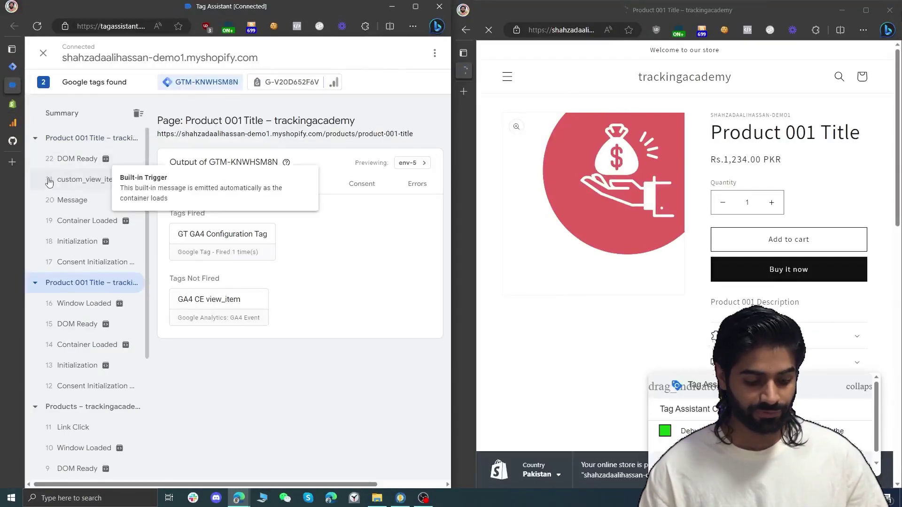
pyautogui.click(51, 186)
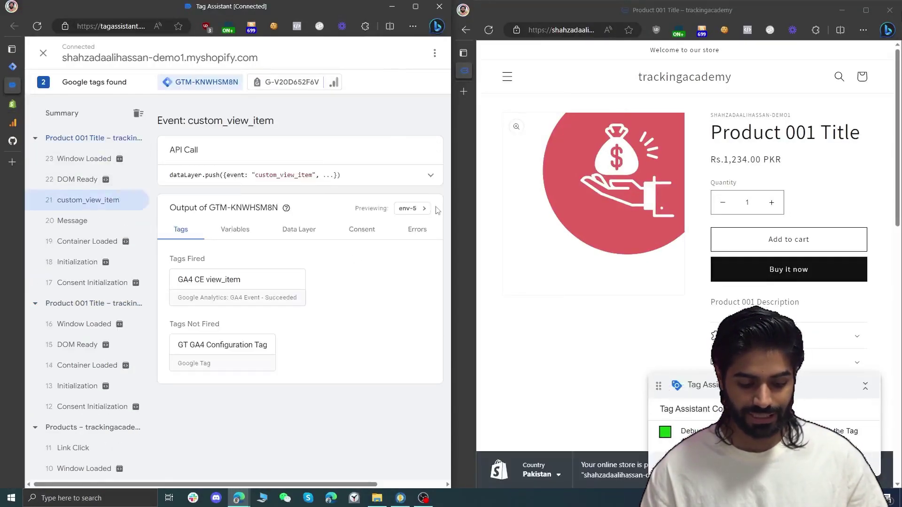
# Step: Expand the custom_view_item data layer push, inspect its item values and open the fired GA4 CE view_item tag's details
pyautogui.click(431, 177)
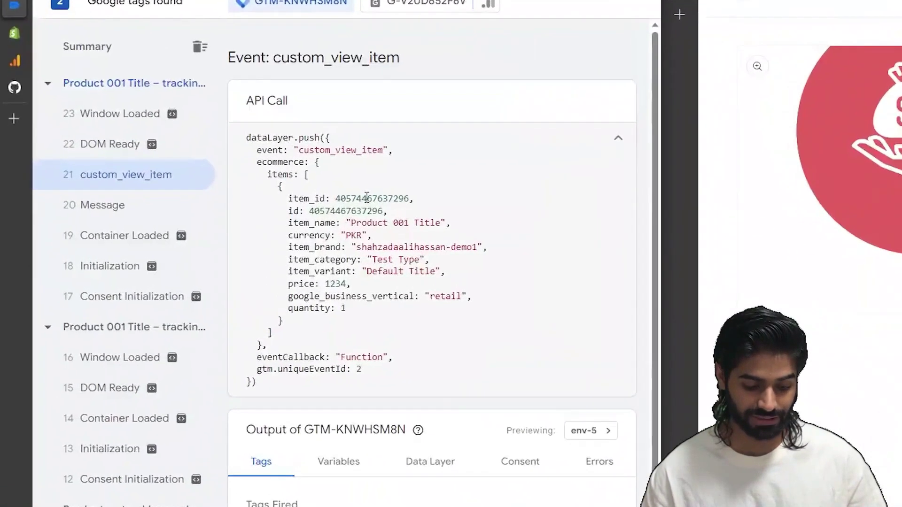
pyautogui.doubleClick(367, 198)
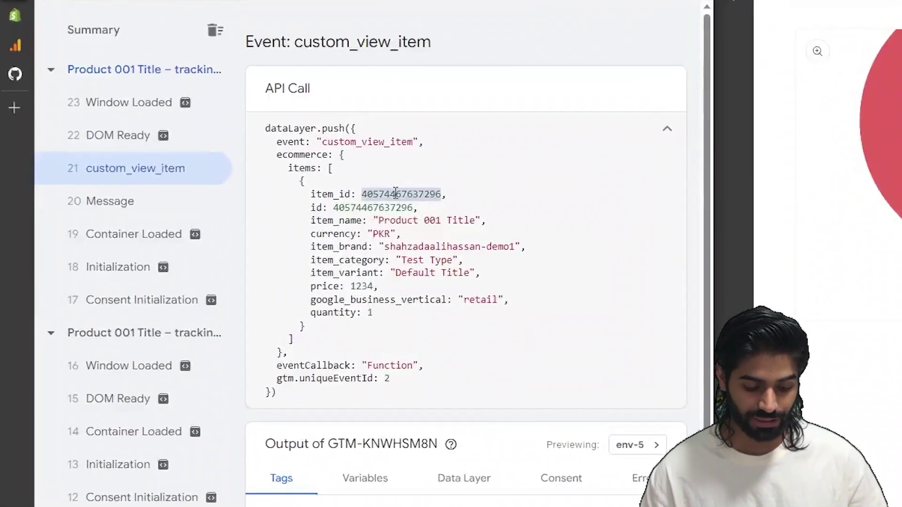
pyautogui.doubleClick(393, 220)
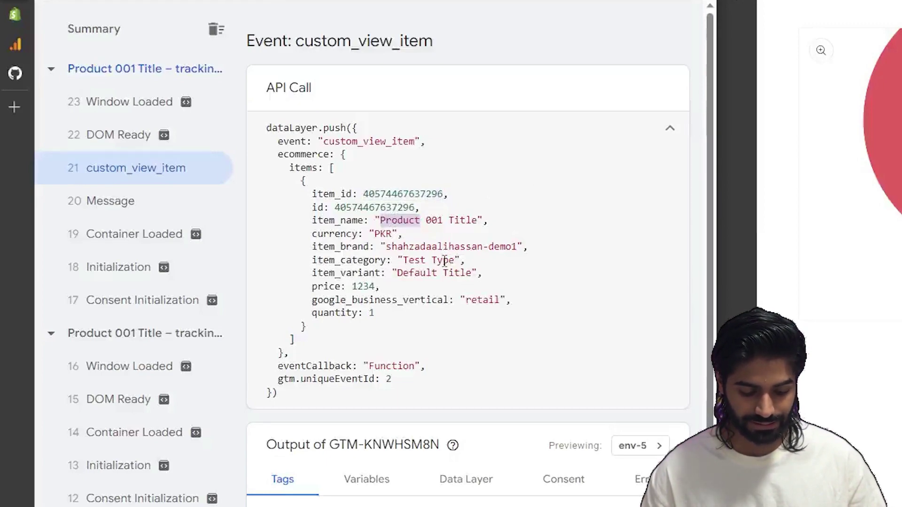
pyautogui.scroll(-2, 436, 272)
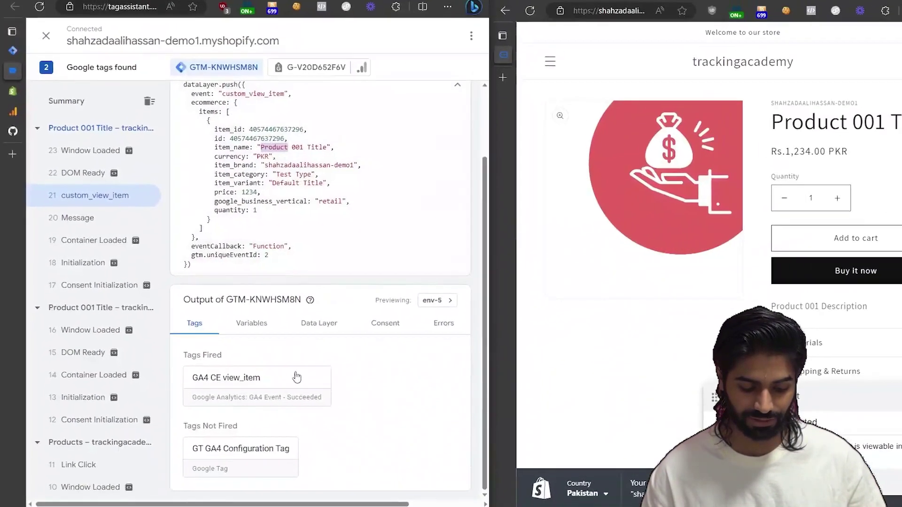
pyautogui.click(345, 400)
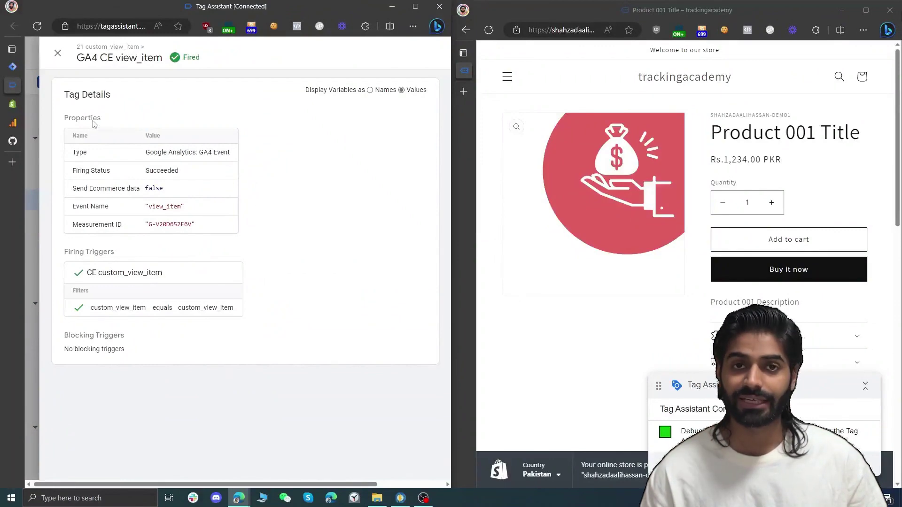
# Step: Switch to Google Analytics, leave the web stream details and examine the view_item event's parameters in DebugView
pyautogui.click(28, 123)
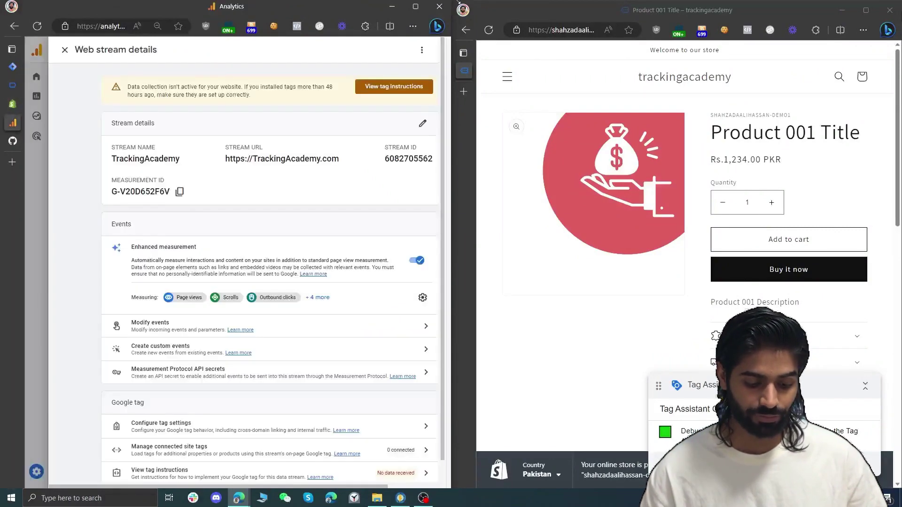
pyautogui.click(412, 12)
pyautogui.click(66, 88)
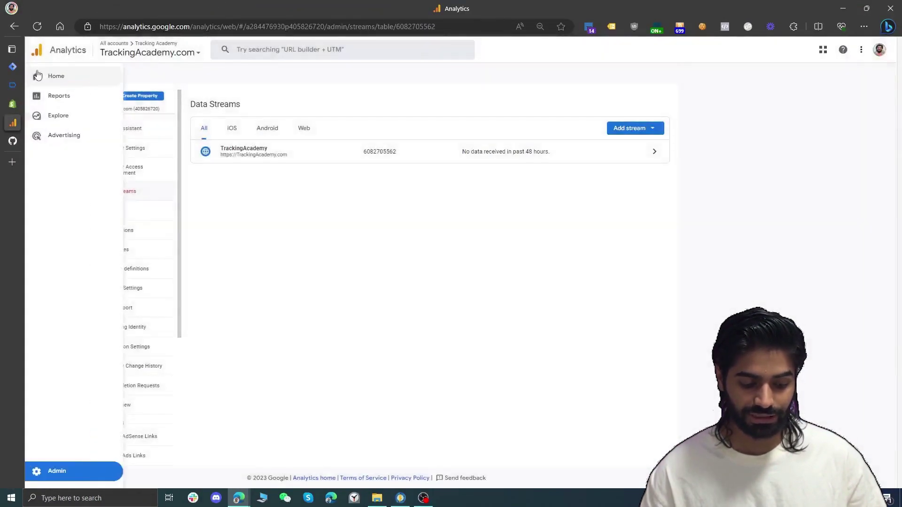
pyautogui.click(132, 407)
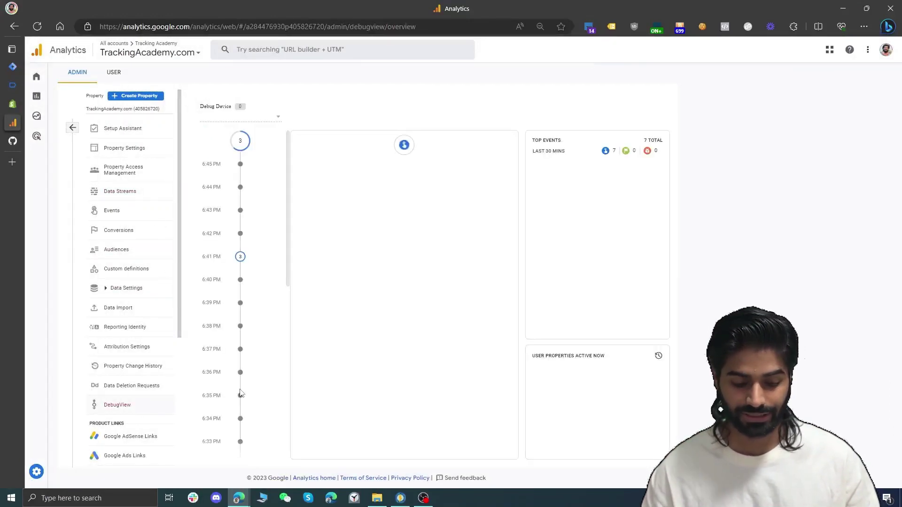
pyautogui.click(429, 188)
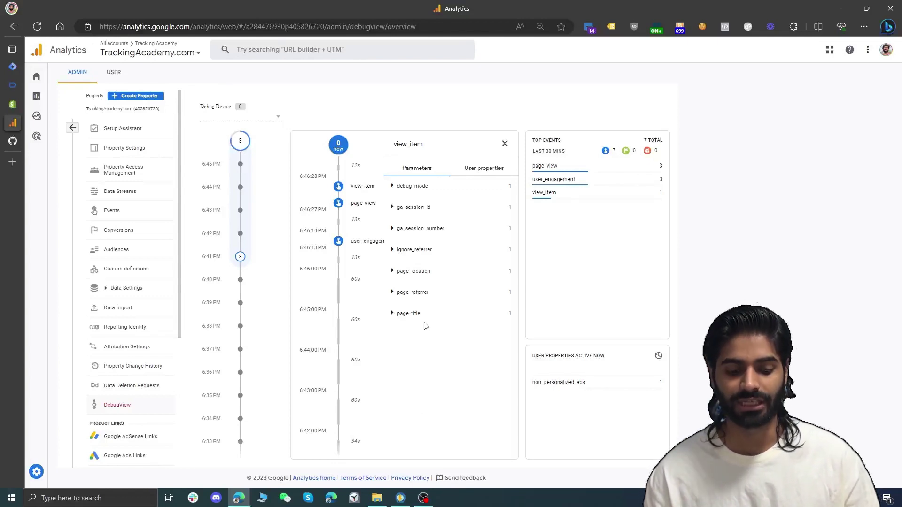
# Step: Return to Tag Assistant, close the tag details and review the ecommerce items in the custom_view_item API call
pyautogui.moveTo(13, 85)
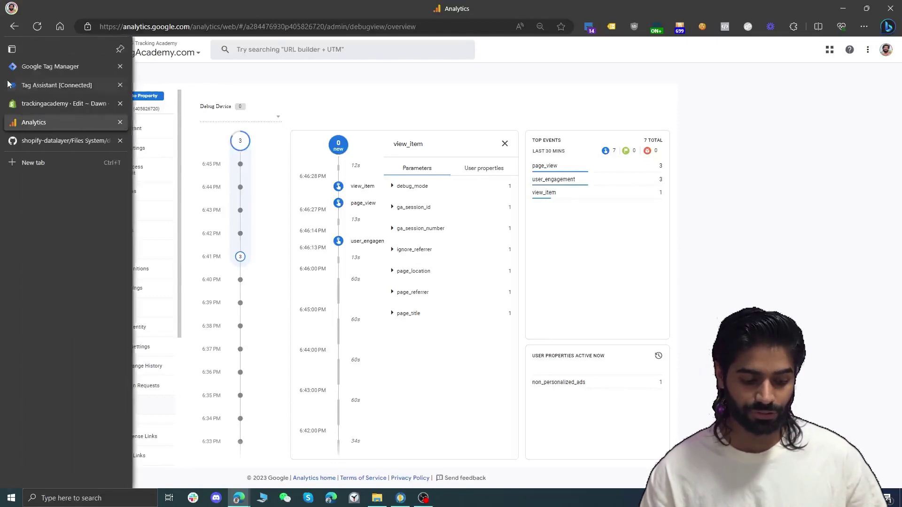
pyautogui.click(42, 85)
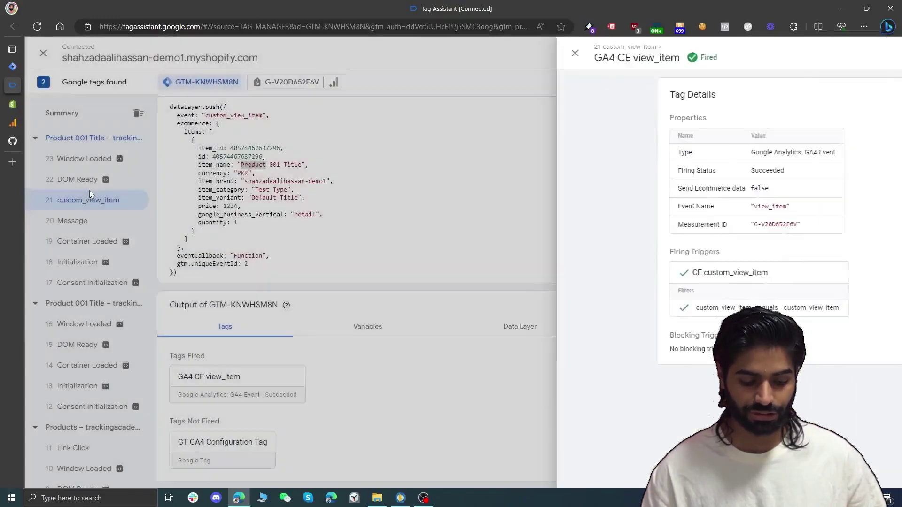
pyautogui.click(90, 190)
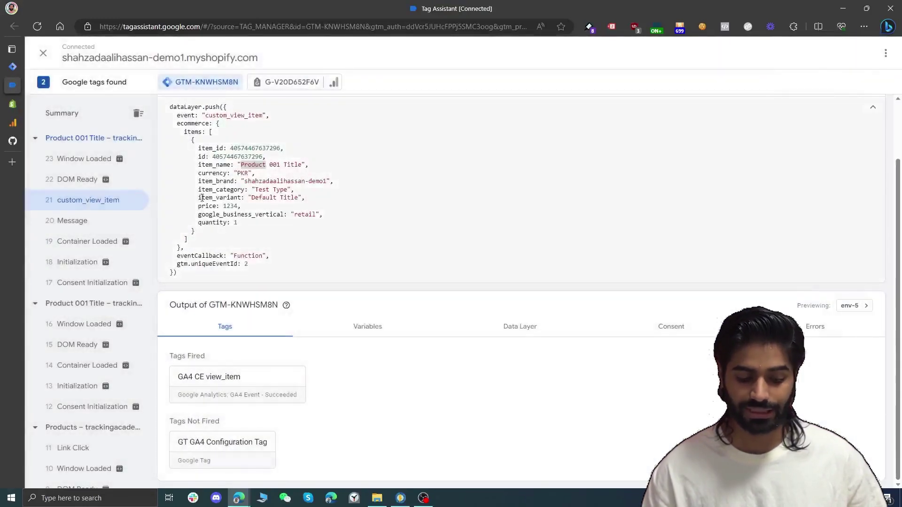
pyautogui.scroll(1, 202, 198)
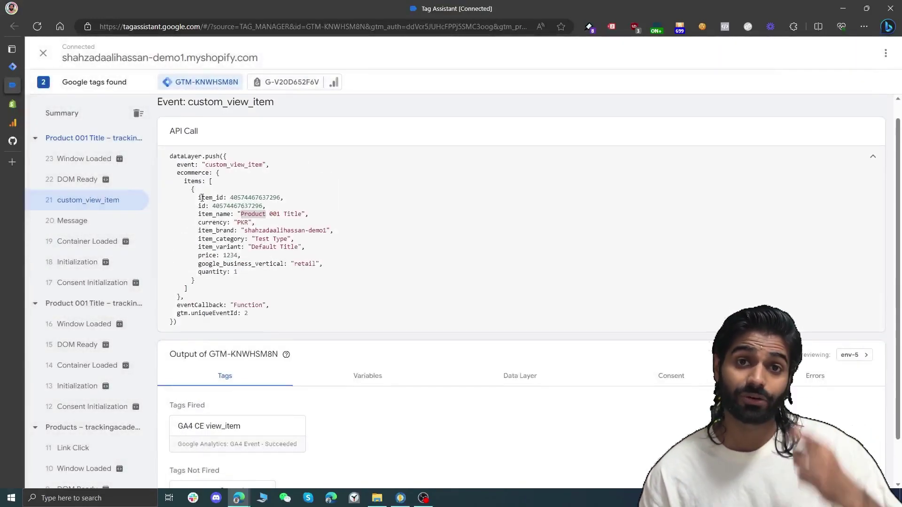
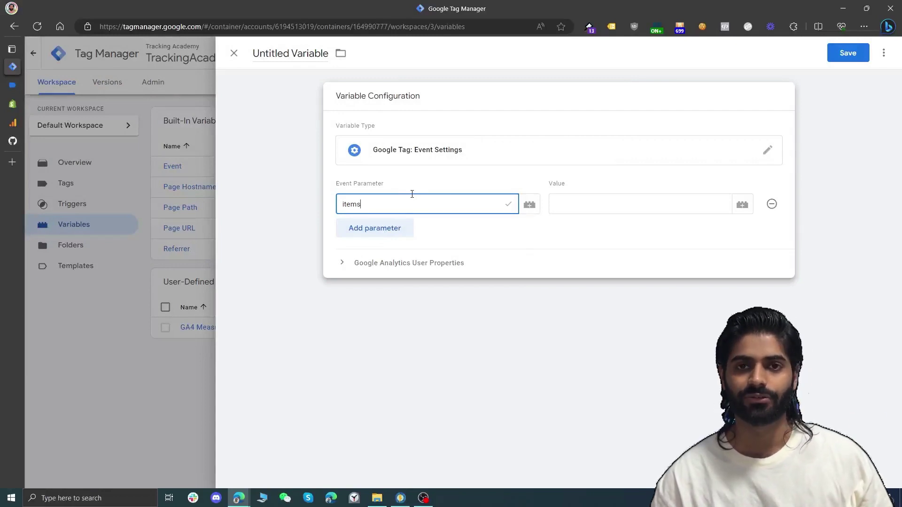
pyautogui.click(509, 207)
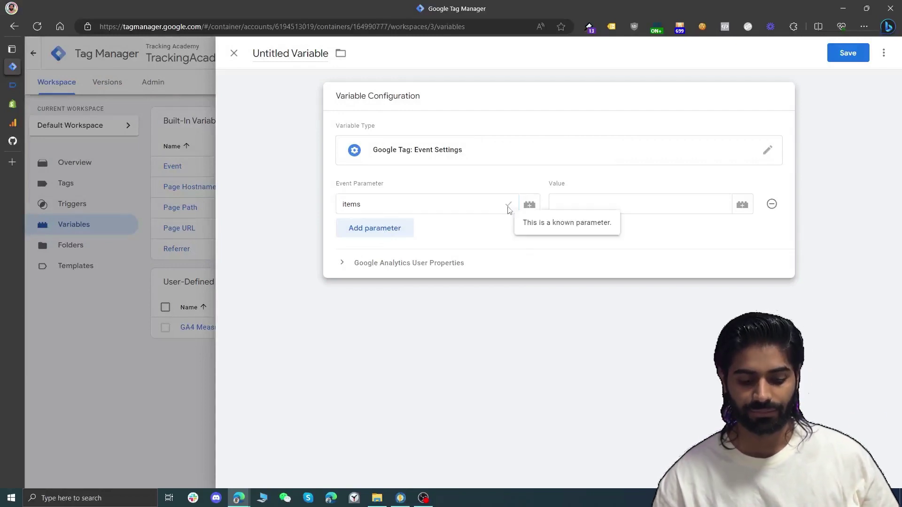
pyautogui.click(403, 228)
pyautogui.write('custom')
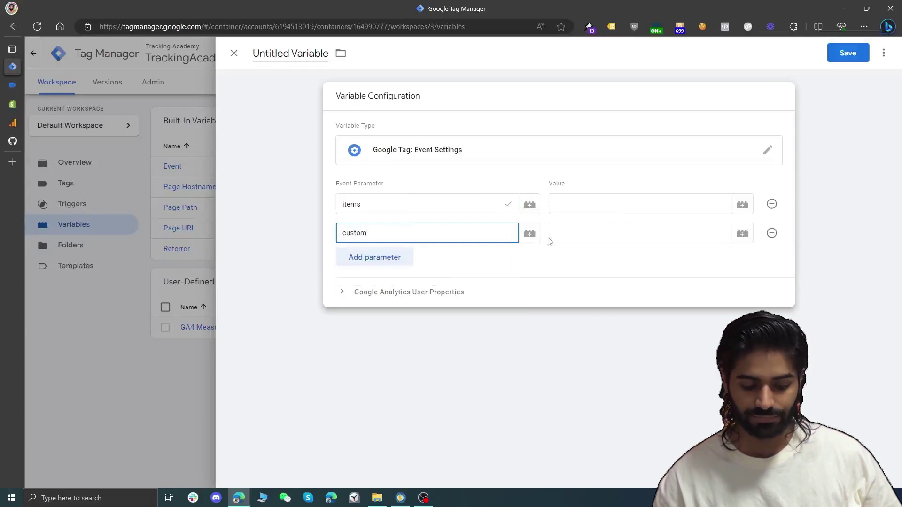
pyautogui.click(630, 239)
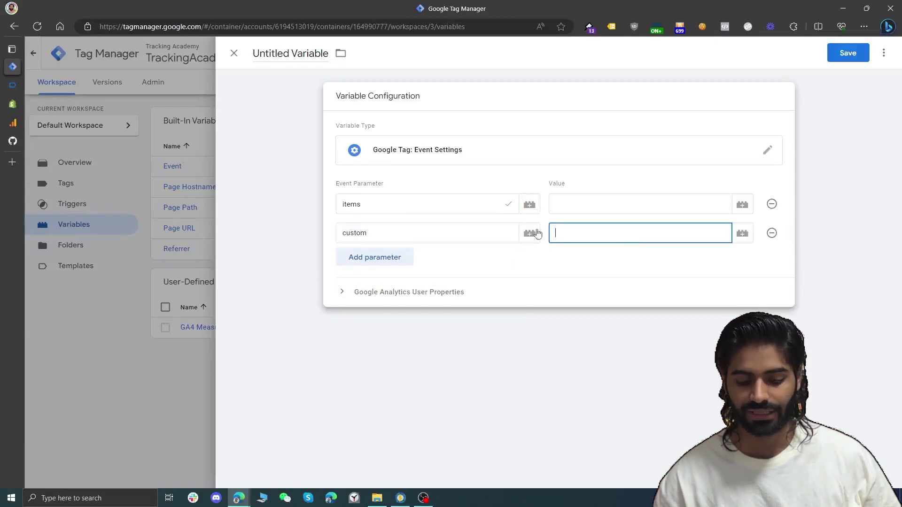
pyautogui.click(554, 212)
pyautogui.doubleClick(469, 236)
pyautogui.press('BackSpace')
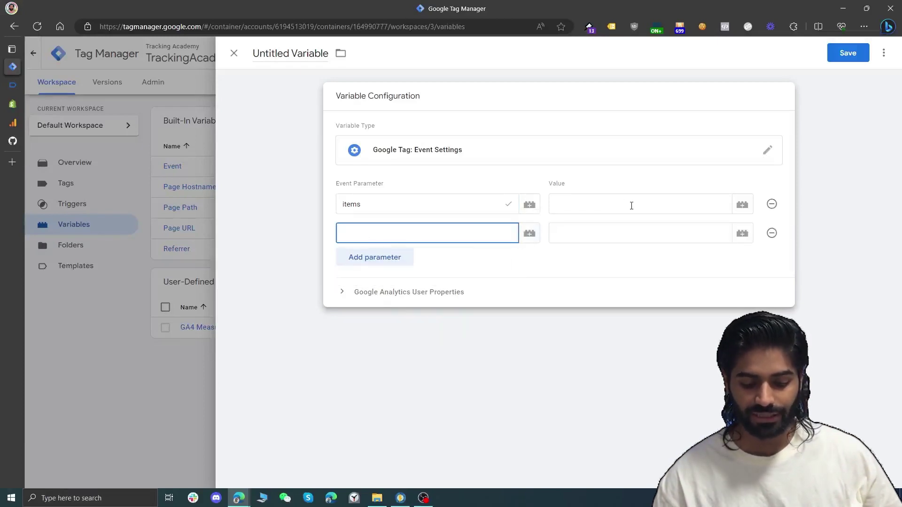
pyautogui.click(632, 206)
pyautogui.click(771, 232)
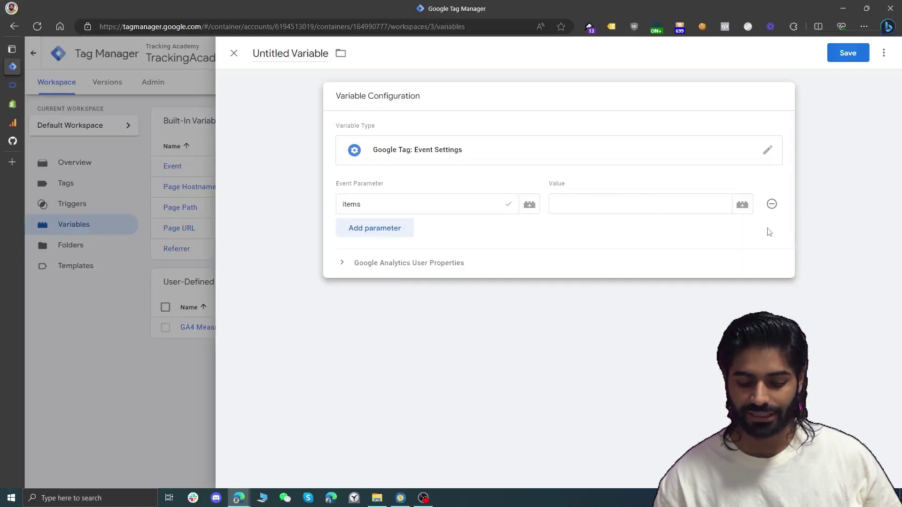
# Step: Start a new Data Layer Variable as the value of the items event parameter
pyautogui.click(743, 205)
pyautogui.click(882, 52)
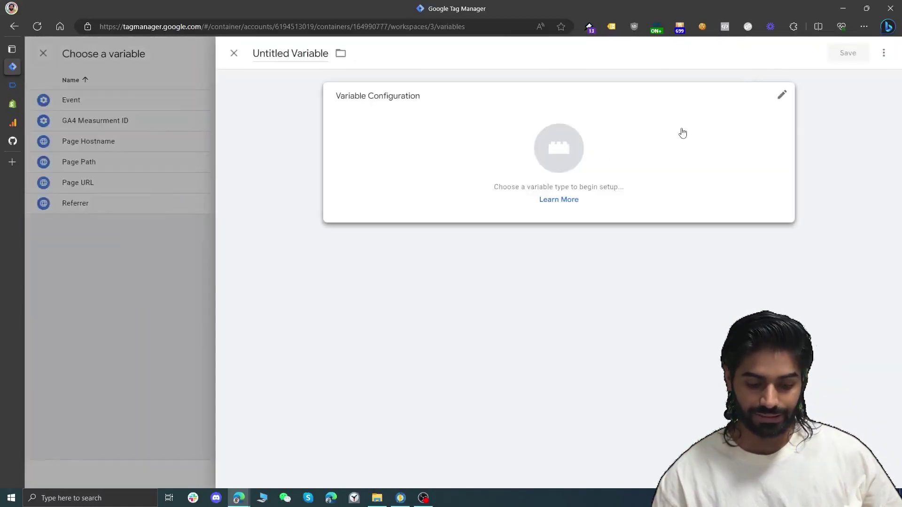
pyautogui.click(681, 134)
pyautogui.click(703, 299)
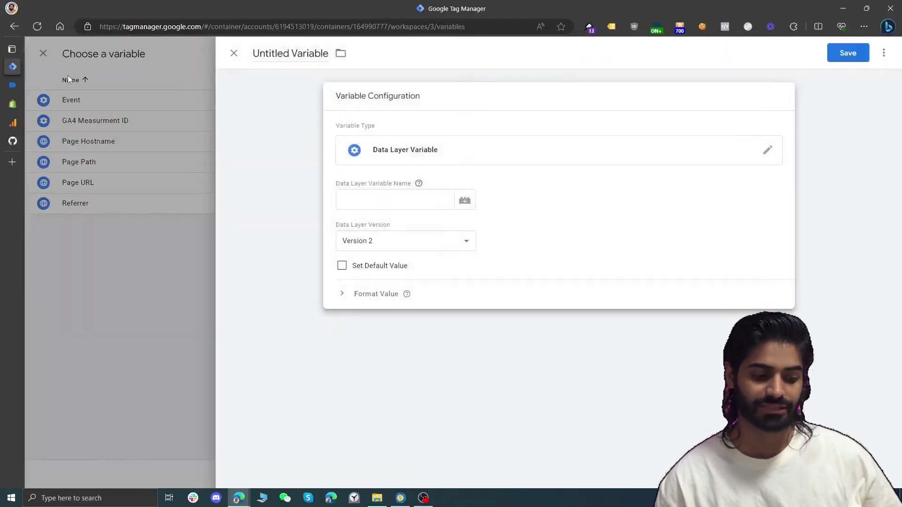
# Step: Check in Tag Assistant how the items key is nested under ecommerce in the custom_view_item push
pyautogui.click(12, 85)
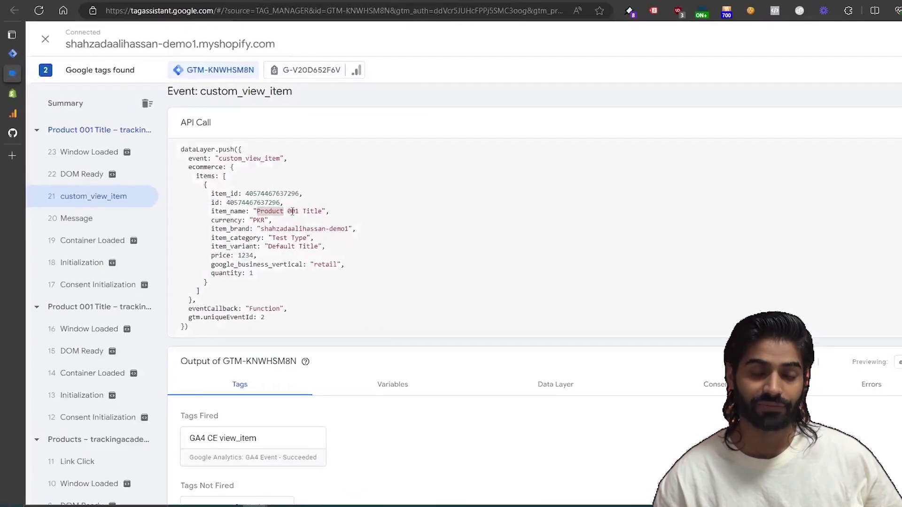
pyautogui.doubleClick(190, 174)
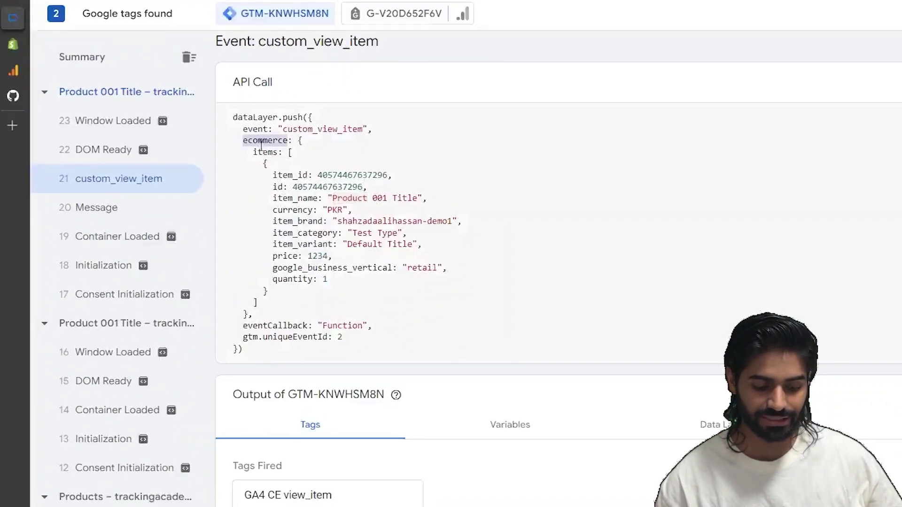
pyautogui.doubleClick(262, 153)
pyautogui.click(300, 140)
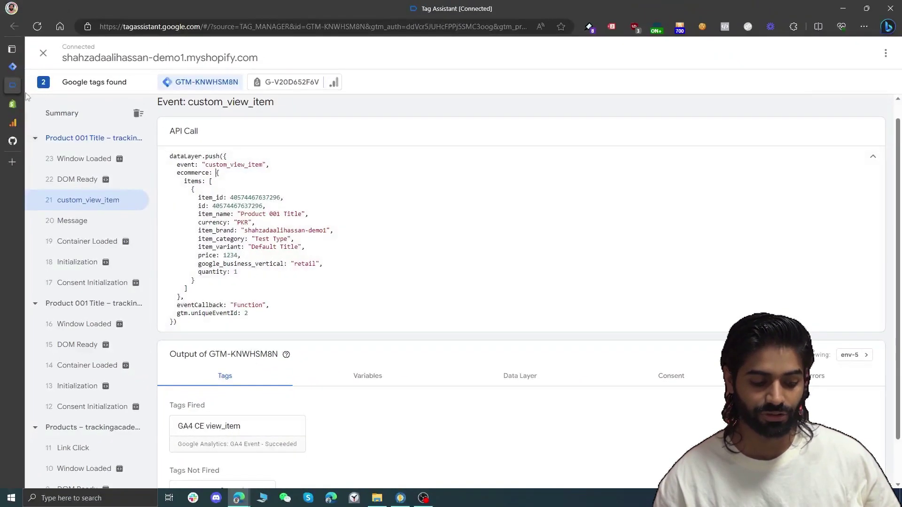
# Step: In Google Tag Manager, set the data layer variable name to ecommerce.items, title the variable DLV ecommerce.items and save it
pyautogui.click(12, 66)
pyautogui.write('ecommerce.items')
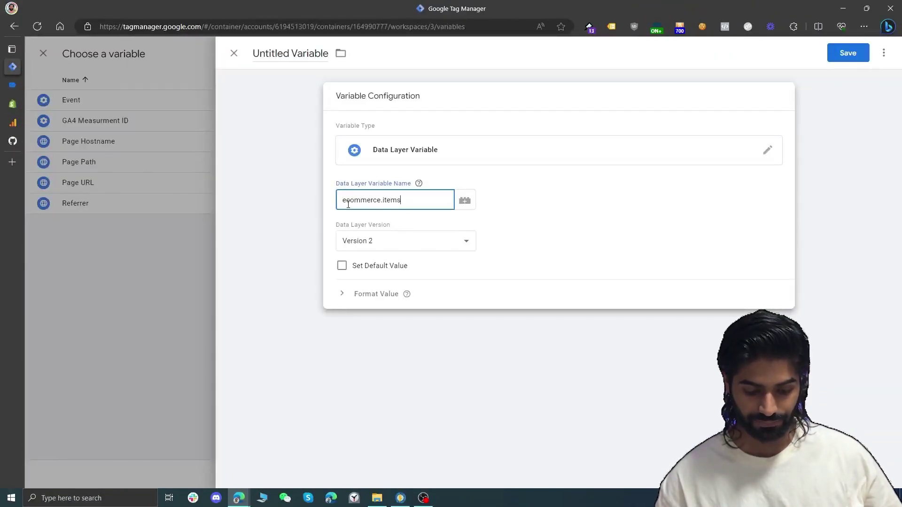
pyautogui.click(277, 54)
pyautogui.write('DLV')
pyautogui.write('ecommerce.items')
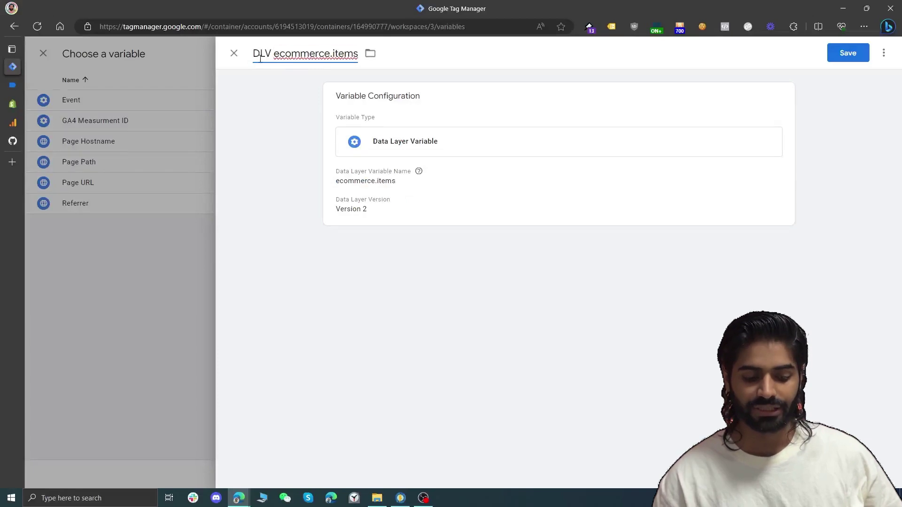
pyautogui.click(856, 58)
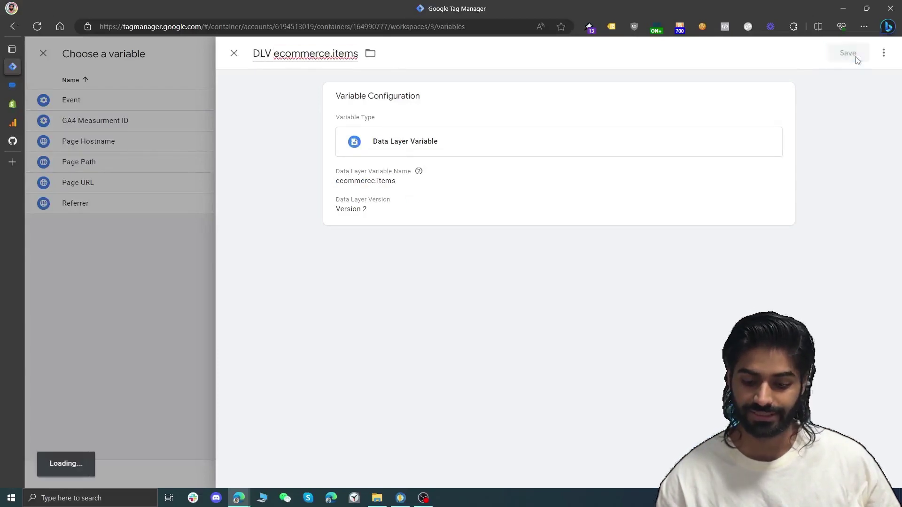
# Step: Name the Google Tag: Event Settings variable GTES GA4 EEC Parameters
pyautogui.click(296, 59)
pyautogui.write('GA4')
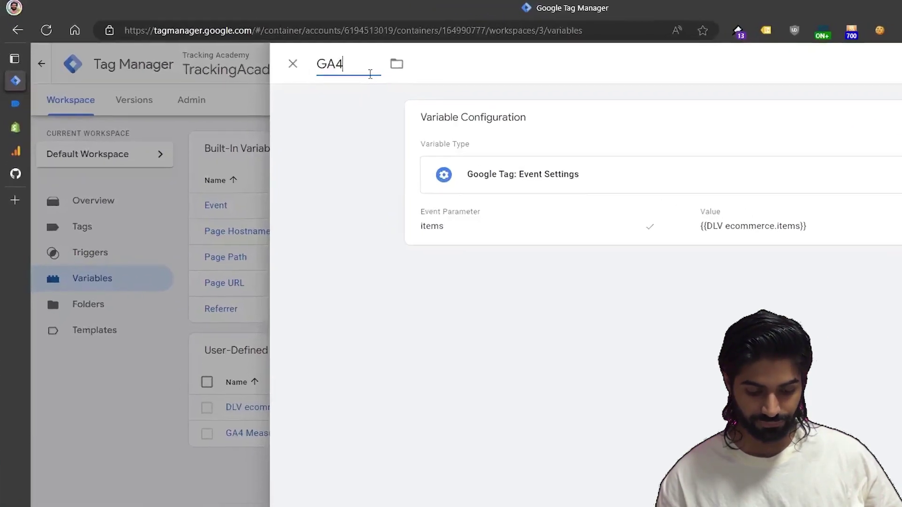
pyautogui.press('Home')
pyautogui.write('GTES')
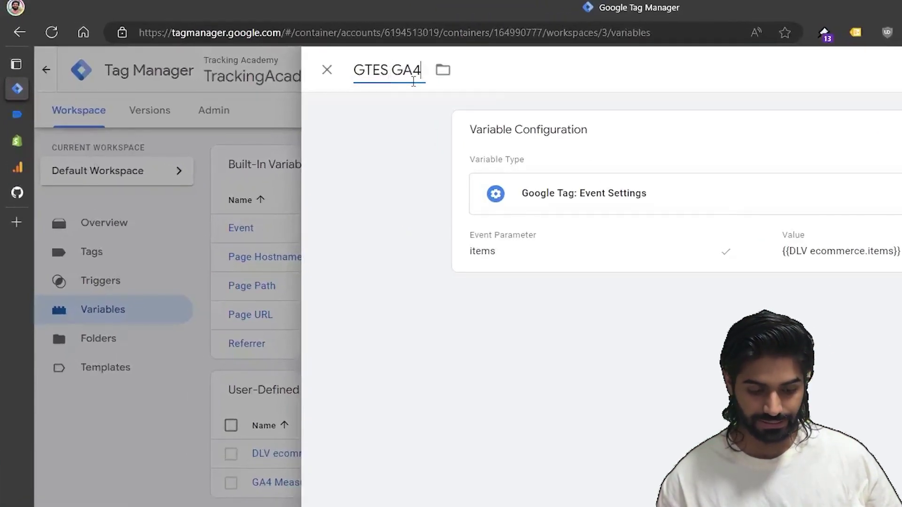
pyautogui.press('End')
pyautogui.write('EEC Parameters')
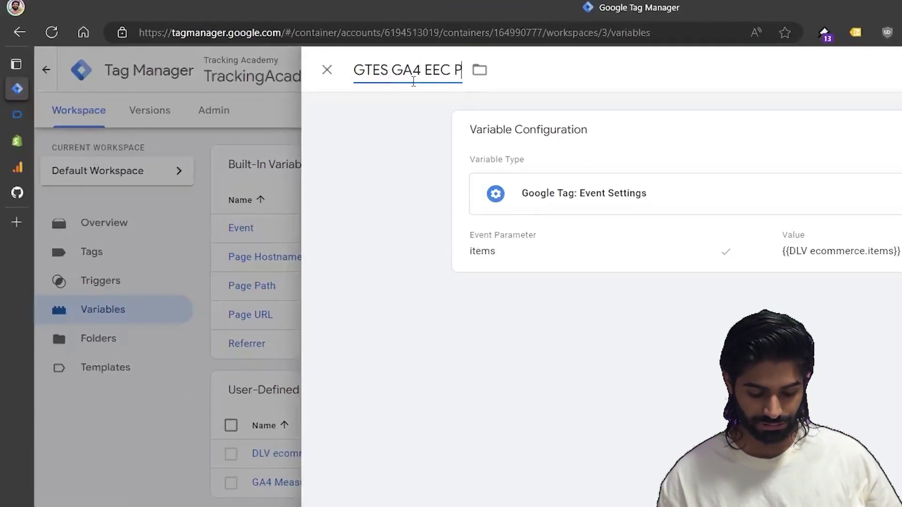
pyautogui.doubleClick(368, 71)
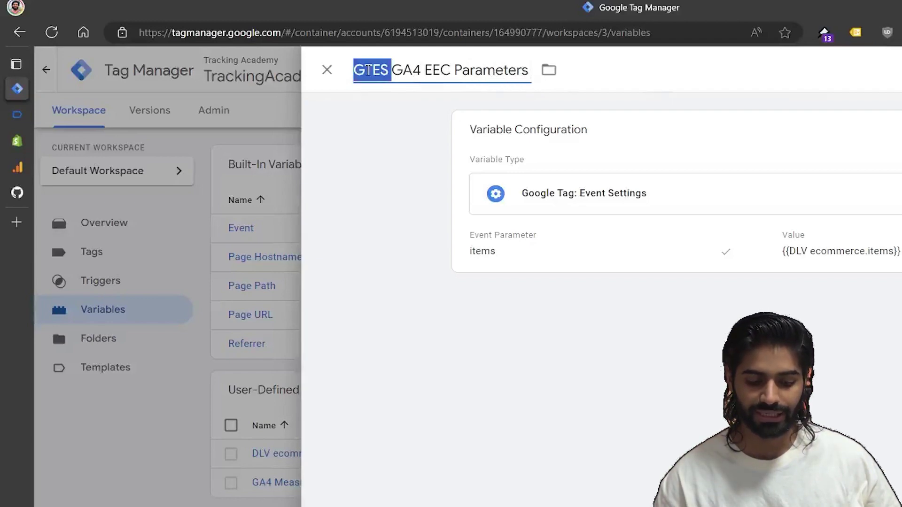
# Step: Save the GTES GA4 EEC Parameters variable
pyautogui.doubleClick(400, 70)
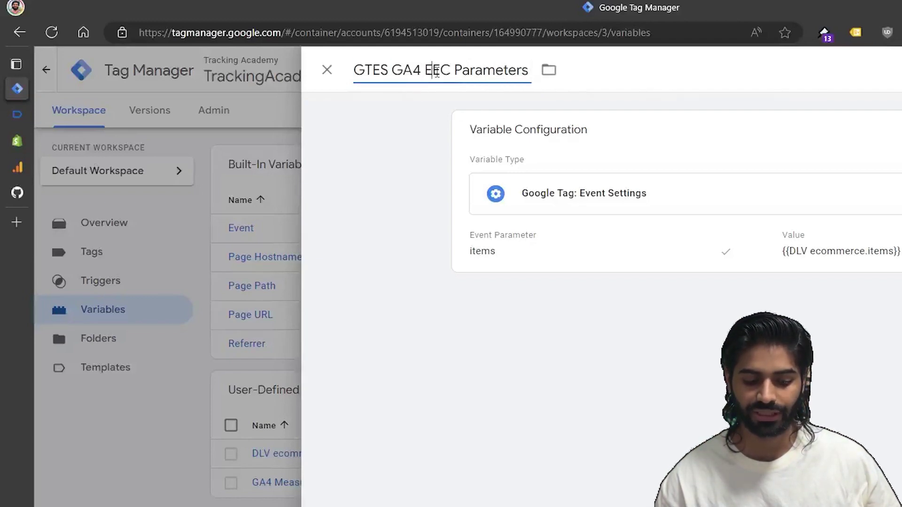
pyautogui.doubleClick(435, 71)
pyautogui.doubleClick(488, 69)
pyautogui.click(848, 53)
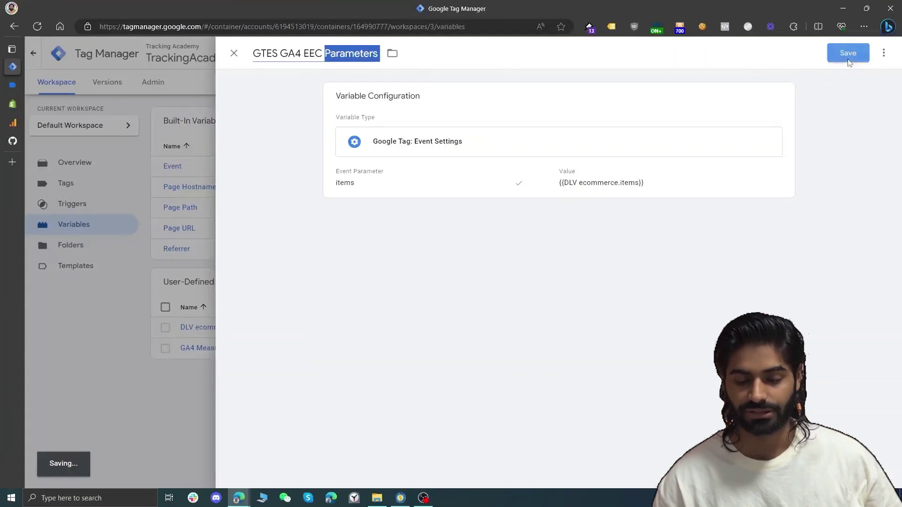
# Step: Assign GTES GA4 EEC Parameters as the Event Settings Variable of the GA4 CE view_item tag, show its inherited parameters and save the tag
pyautogui.click(62, 187)
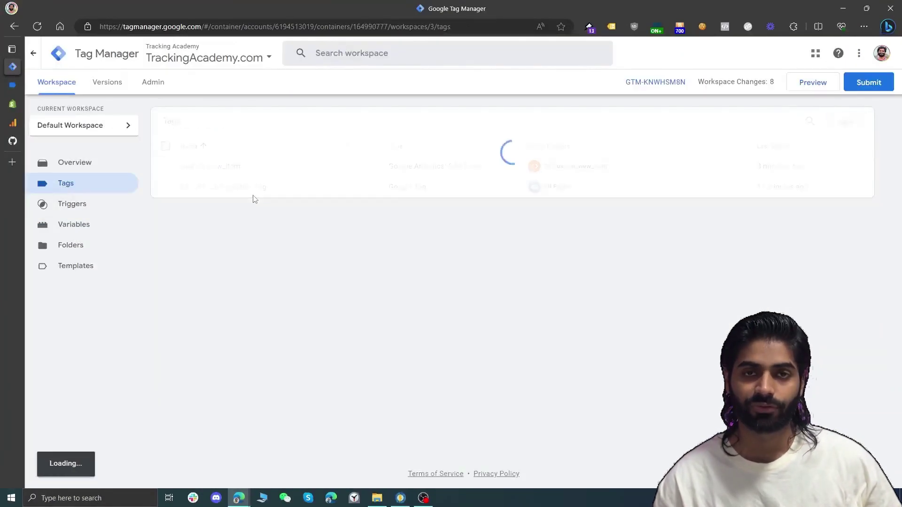
pyautogui.click(220, 168)
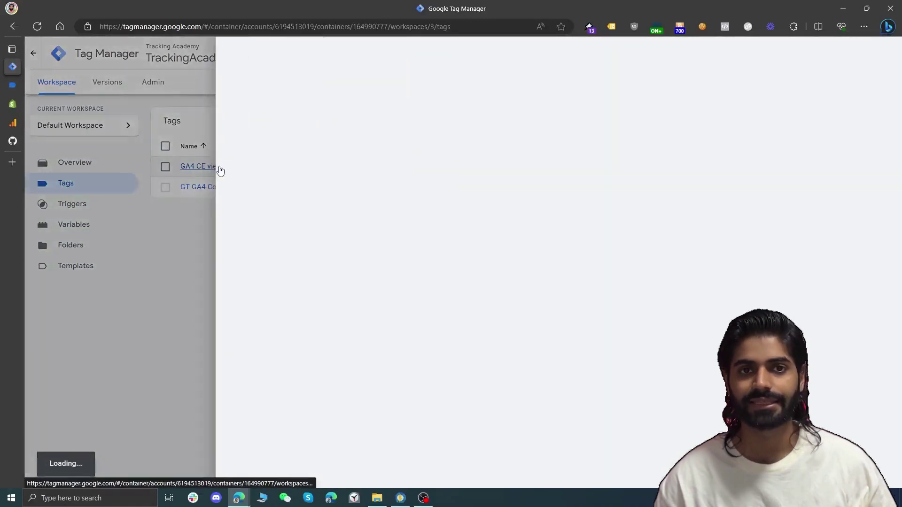
pyautogui.click(379, 325)
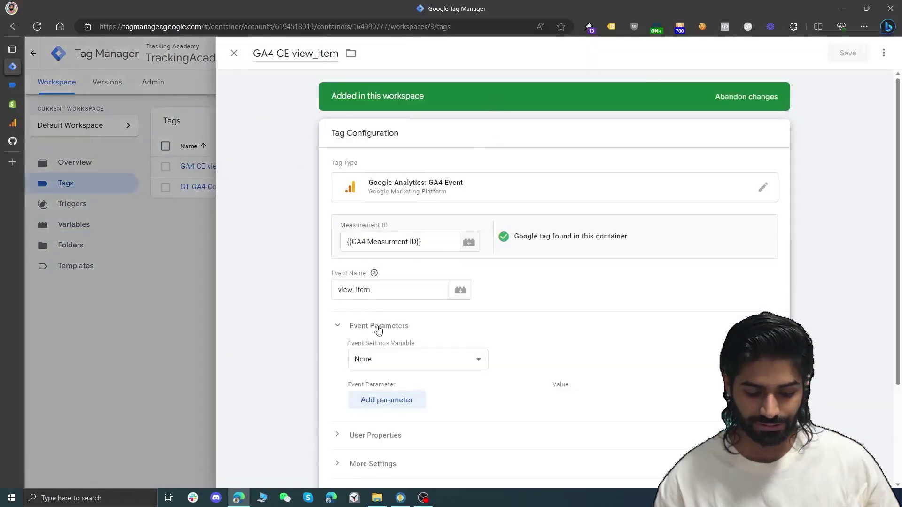
pyautogui.click(389, 360)
pyautogui.click(391, 384)
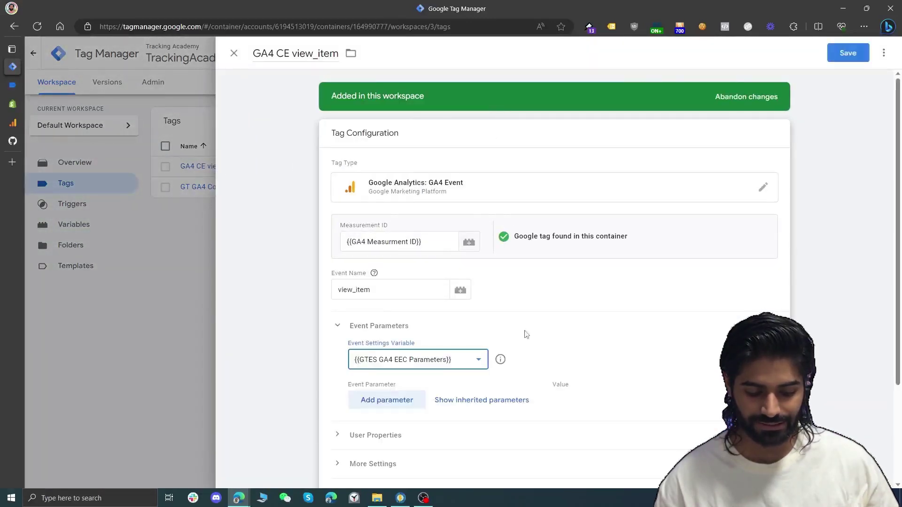
pyautogui.click(481, 400)
pyautogui.scroll(-2, 630, 324)
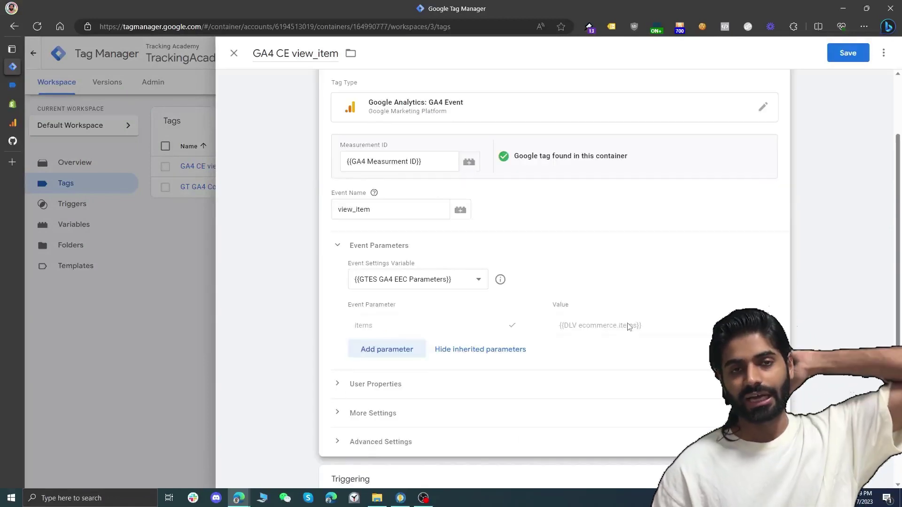
pyautogui.click(848, 53)
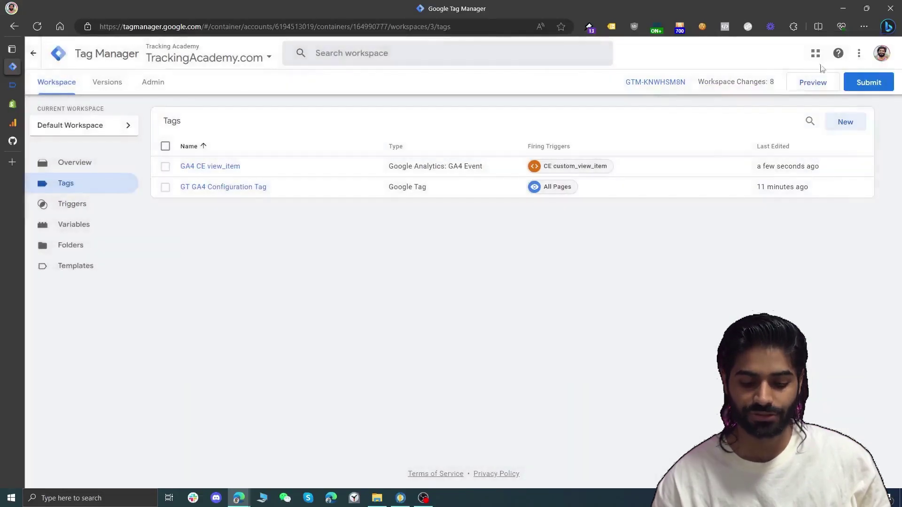
# Step: Preview the container and open the Product 002 Title page from the connected store's catalog
pyautogui.click(813, 82)
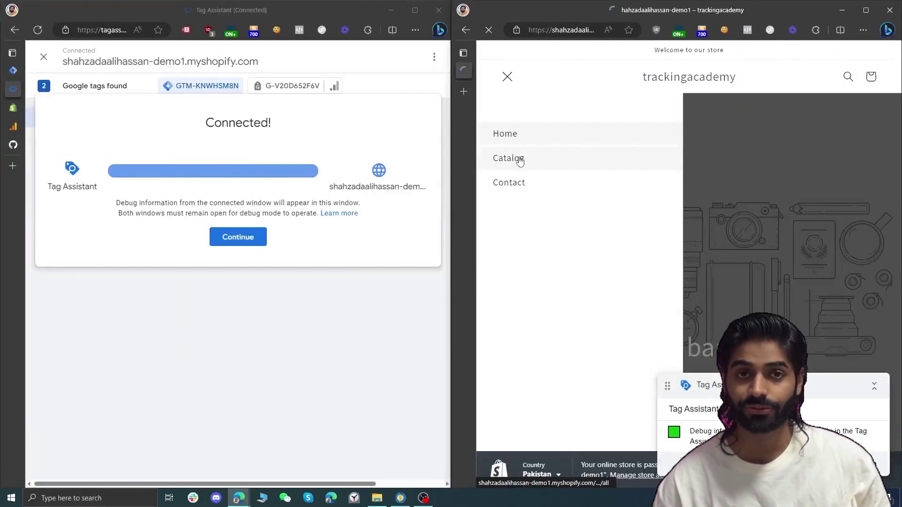
pyautogui.click(519, 158)
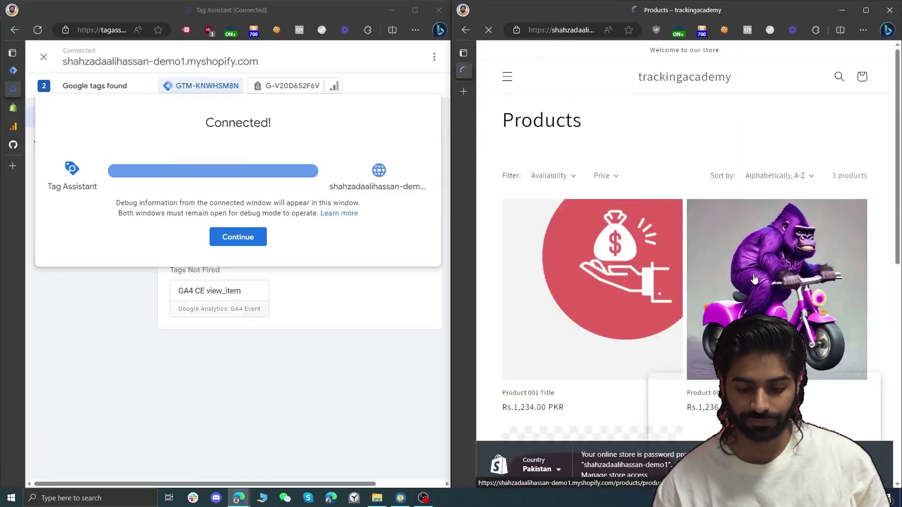
pyautogui.click(754, 279)
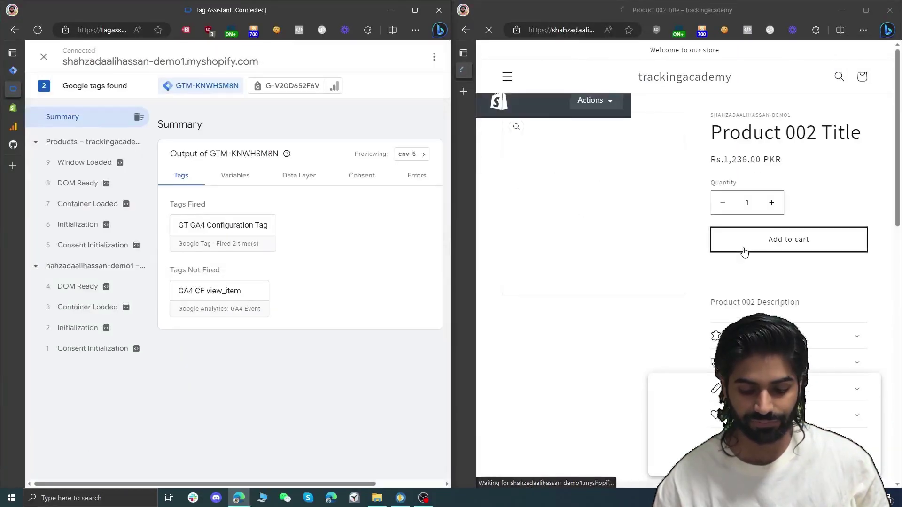
# Step: Inspect the custom_view_item data layer push and the details of the fired GA4 CE view_item tag in Tag Assistant
pyautogui.click(137, 182)
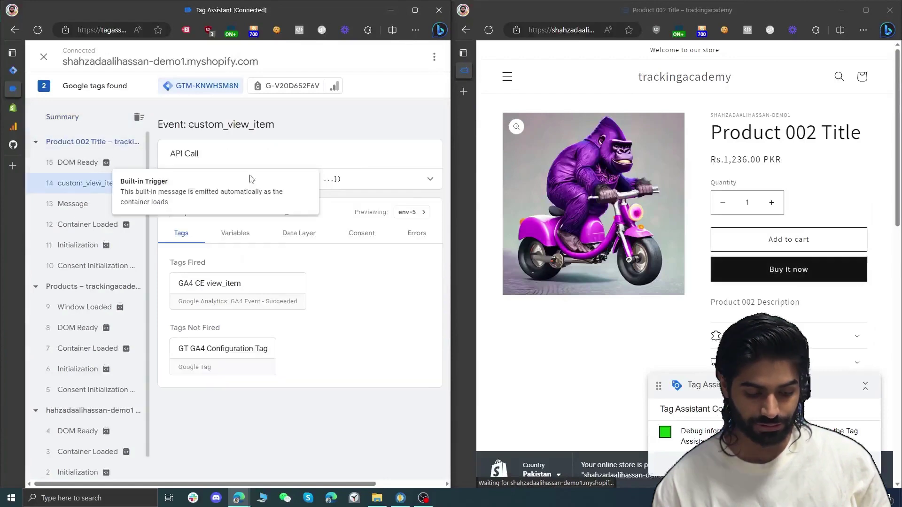
pyautogui.click(429, 181)
pyautogui.scroll(-1, 253, 288)
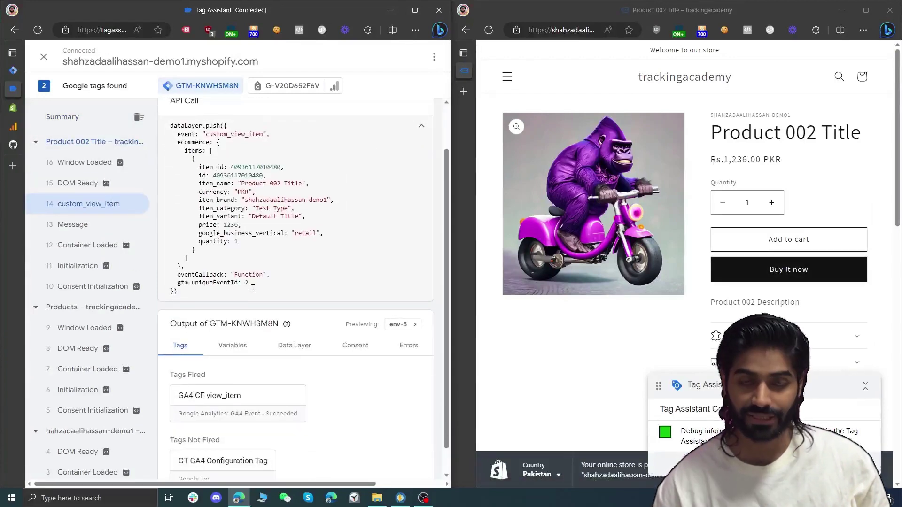
pyautogui.click(237, 401)
pyautogui.scroll(-1, 236, 402)
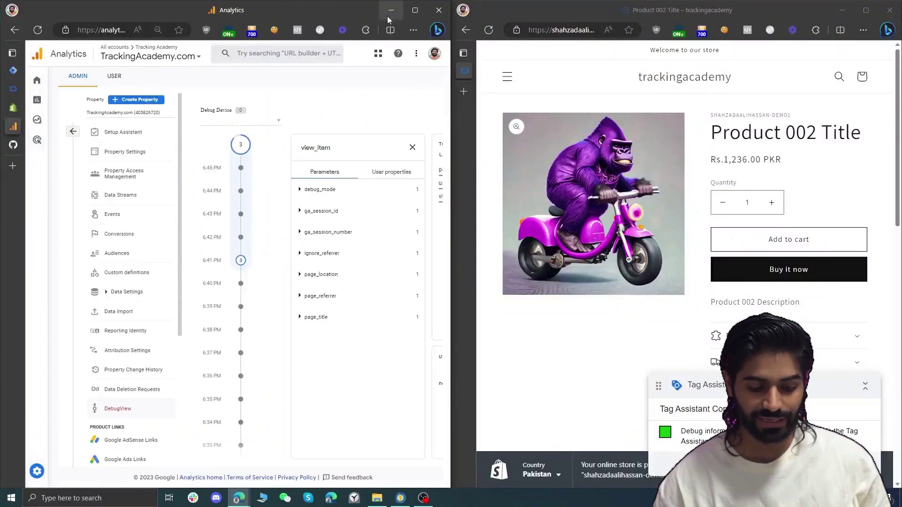
# Step: Examine the item data of the newest view_item event in Google Analytics DebugView
pyautogui.click(412, 17)
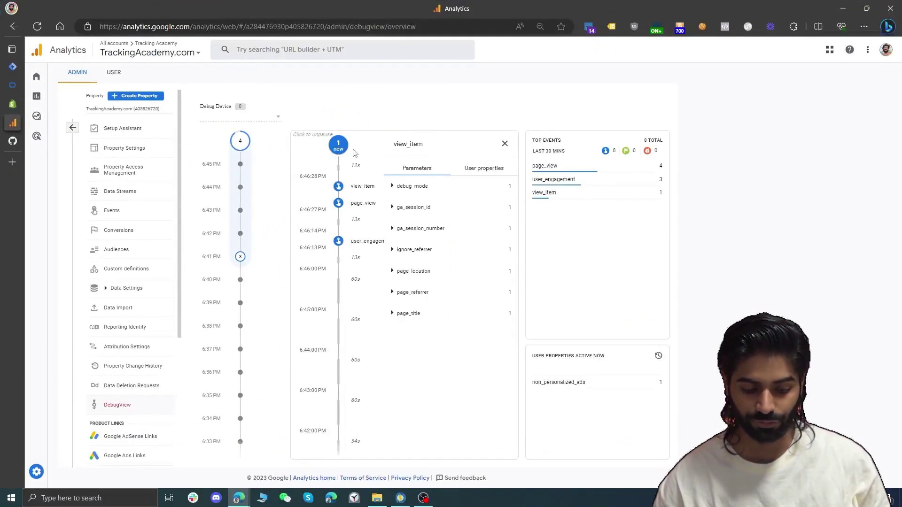
pyautogui.click(430, 185)
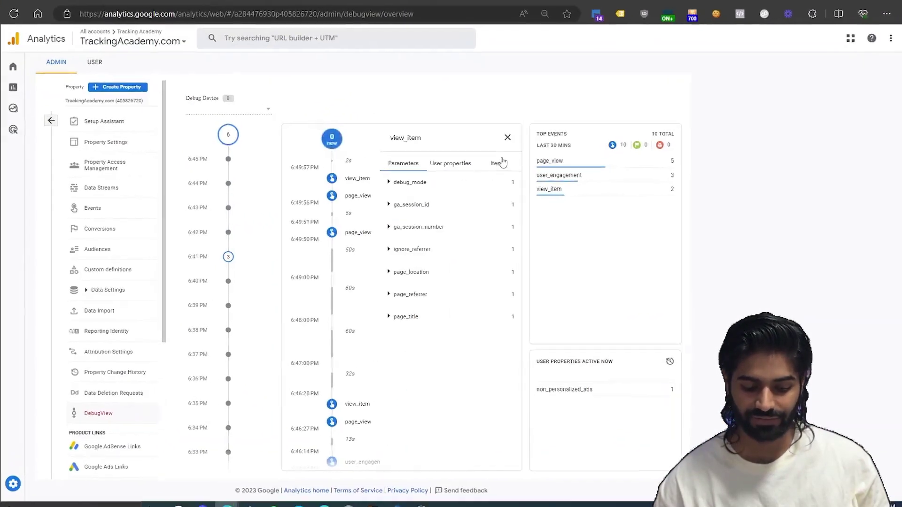
pyautogui.click(502, 162)
pyautogui.click(461, 182)
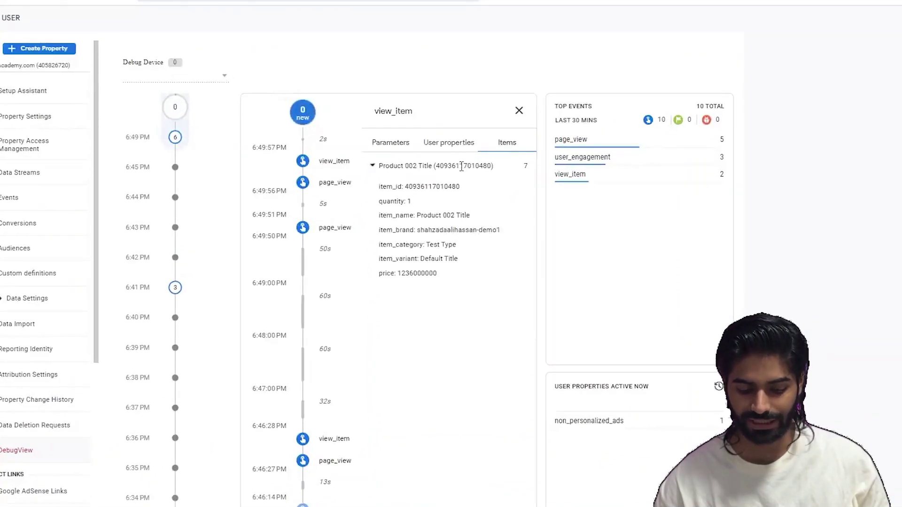
pyautogui.doubleClick(400, 187)
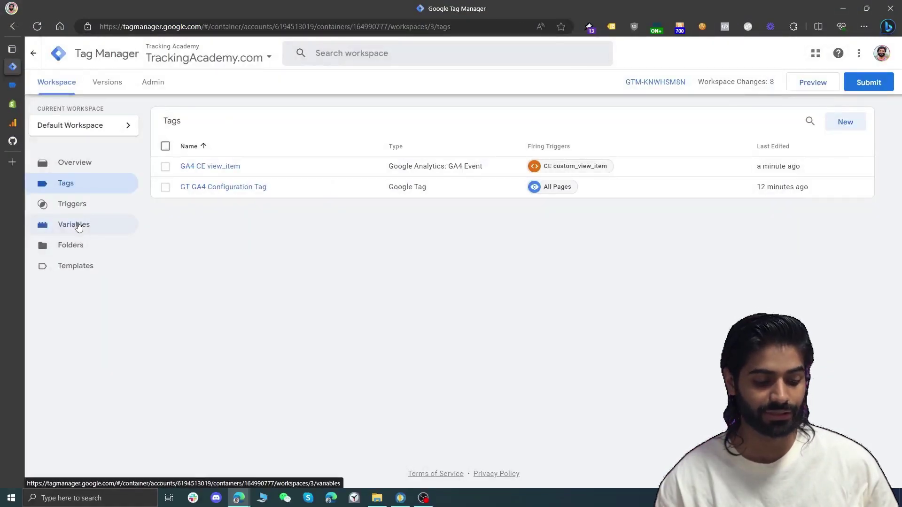
# Step: In Google Tag Manager, start a new user-defined variable and open its variable type choices
pyautogui.click(74, 225)
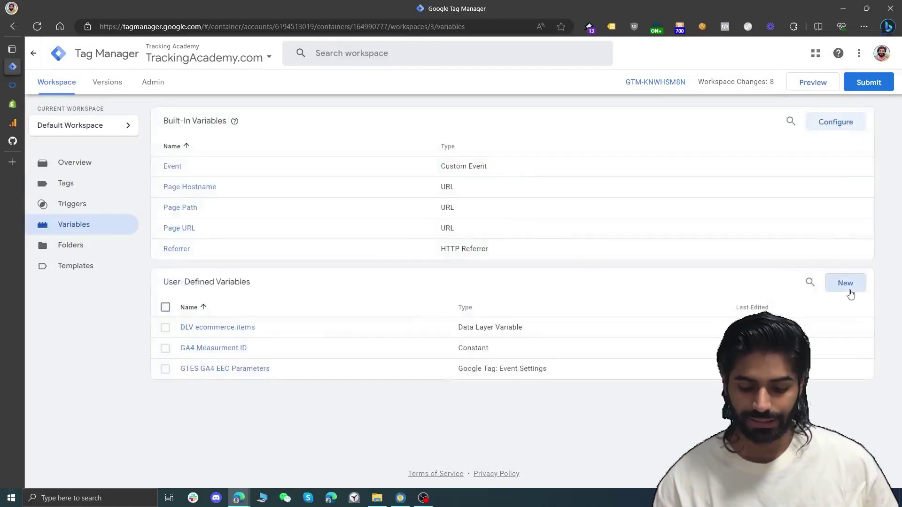
pyautogui.click(846, 284)
pyautogui.click(770, 187)
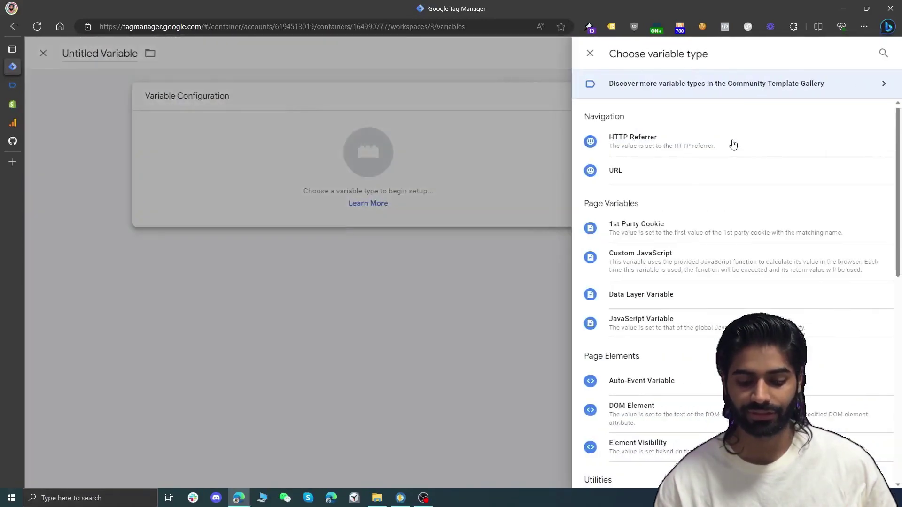
# Step: Review the ecommerce items array of the custom_view_item push in Tag Assistant and return to Google Tag Manager
pyautogui.click(12, 85)
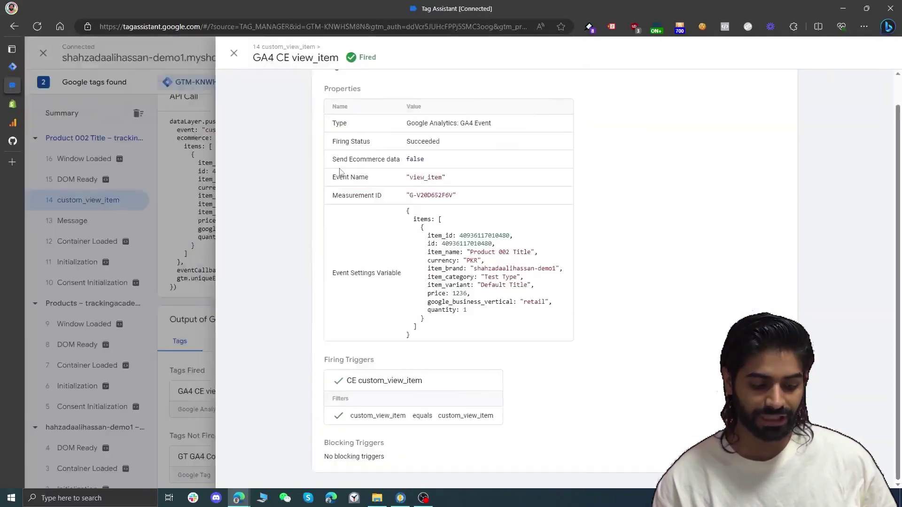
pyautogui.click(178, 188)
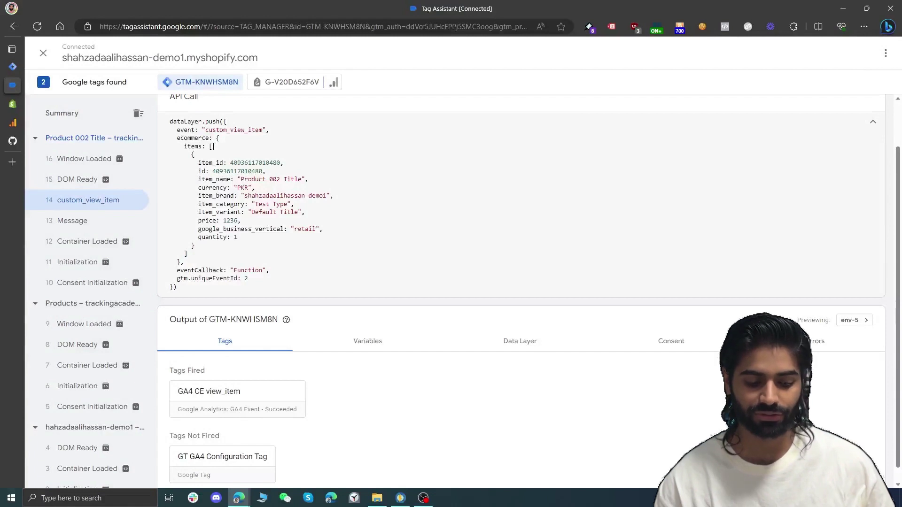
pyautogui.click(12, 66)
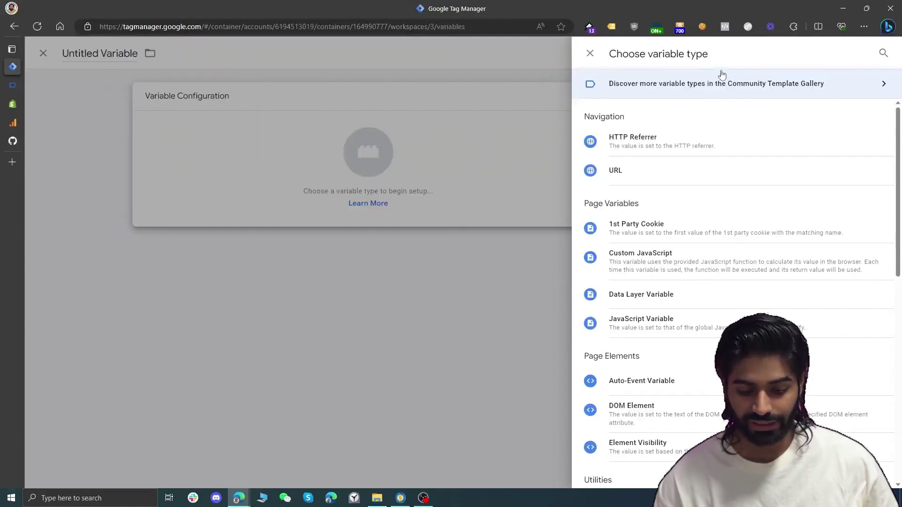
# Step: Find the Facebook Parameter Generator by stape-io in the Community Template Gallery and add it to the workspace
pyautogui.click(722, 85)
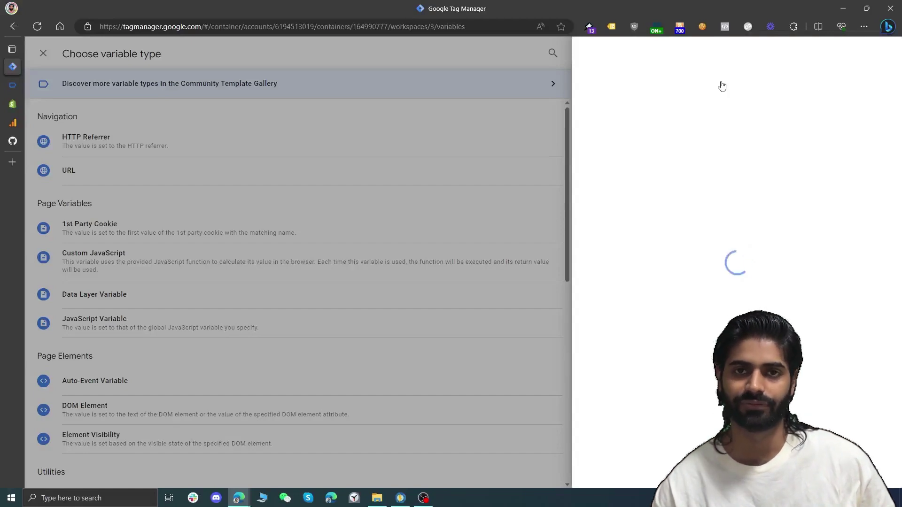
pyautogui.click(882, 53)
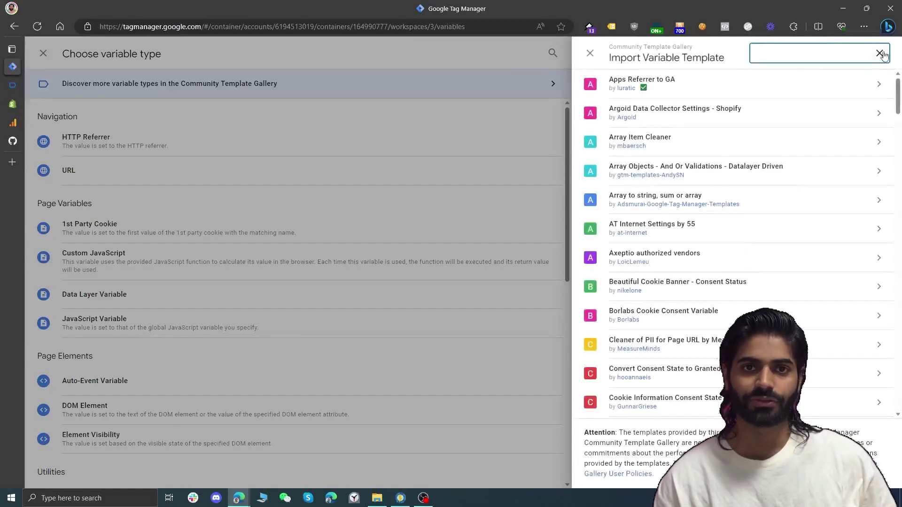
pyautogui.write('face')
pyautogui.click(829, 86)
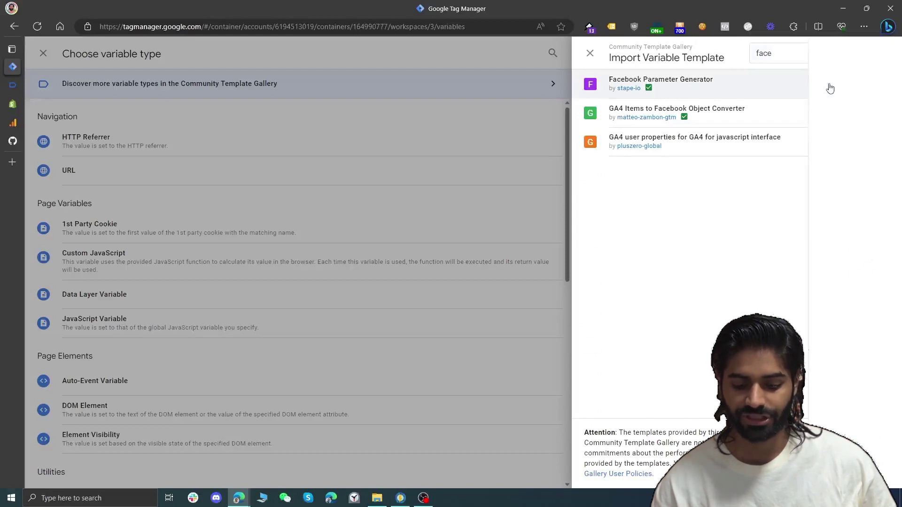
pyautogui.click(827, 52)
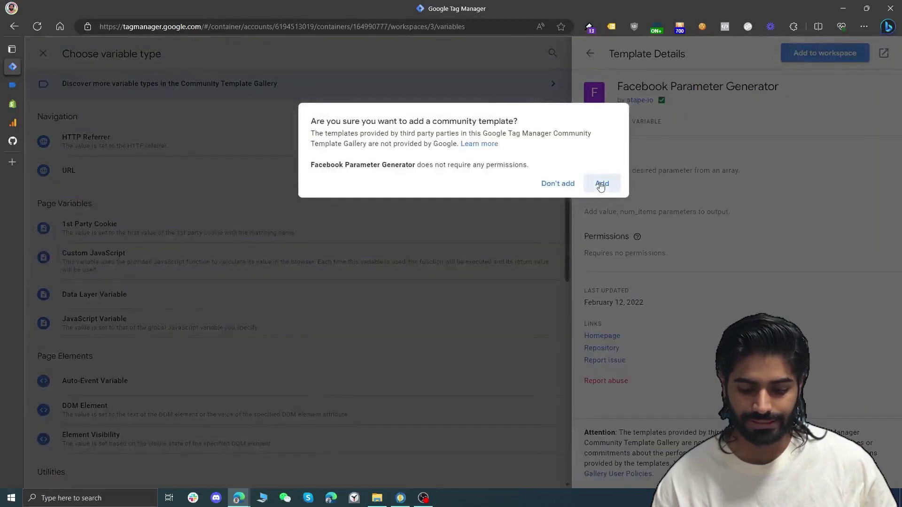
pyautogui.click(600, 183)
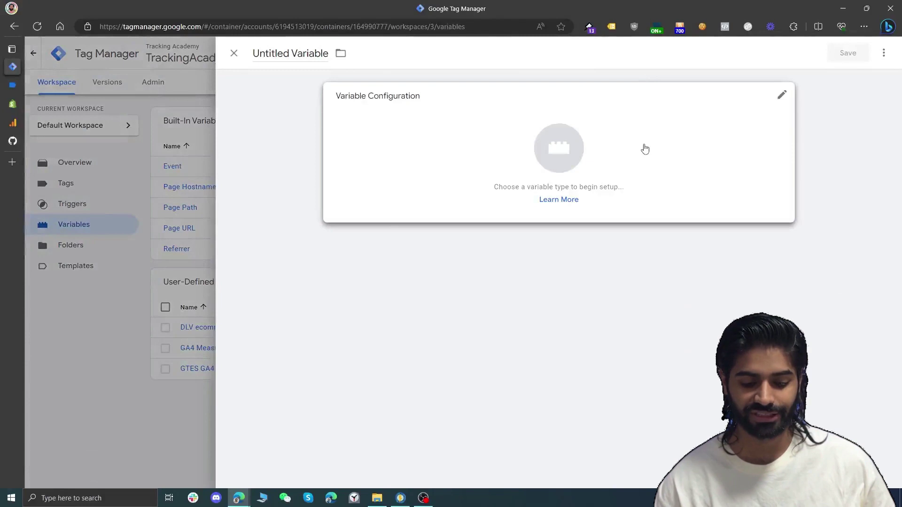
# Step: Configure the new variable as a Facebook Parameter Generator that returns value from the {{DLV ecommerce.items}} array of objects
pyautogui.click(648, 148)
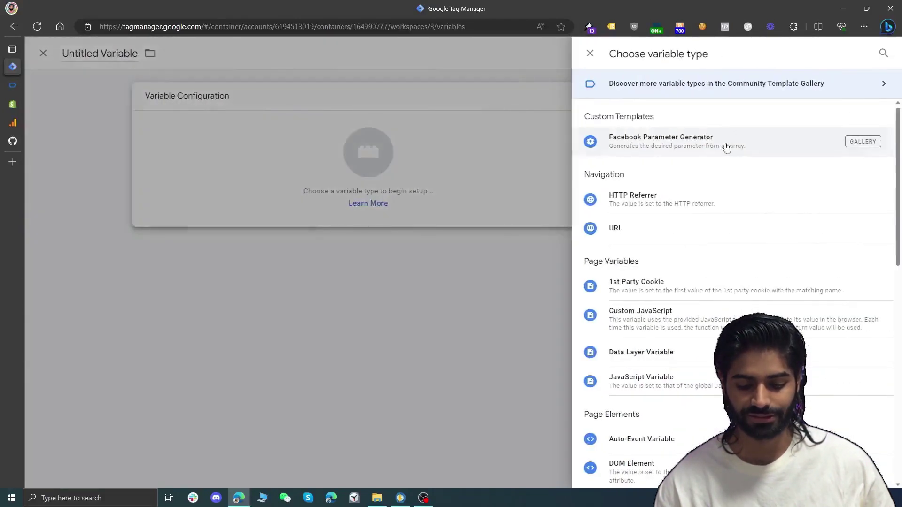
pyautogui.click(726, 147)
pyautogui.moveTo(386, 171)
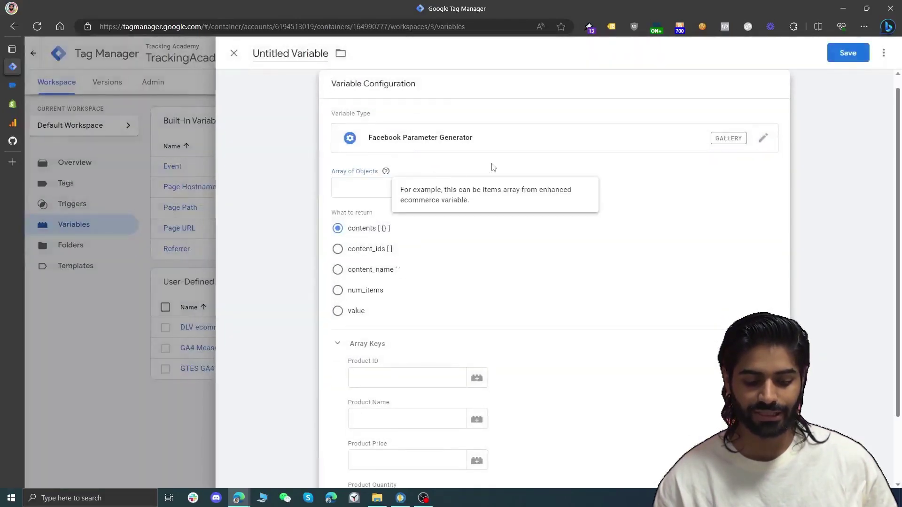
pyautogui.click(474, 191)
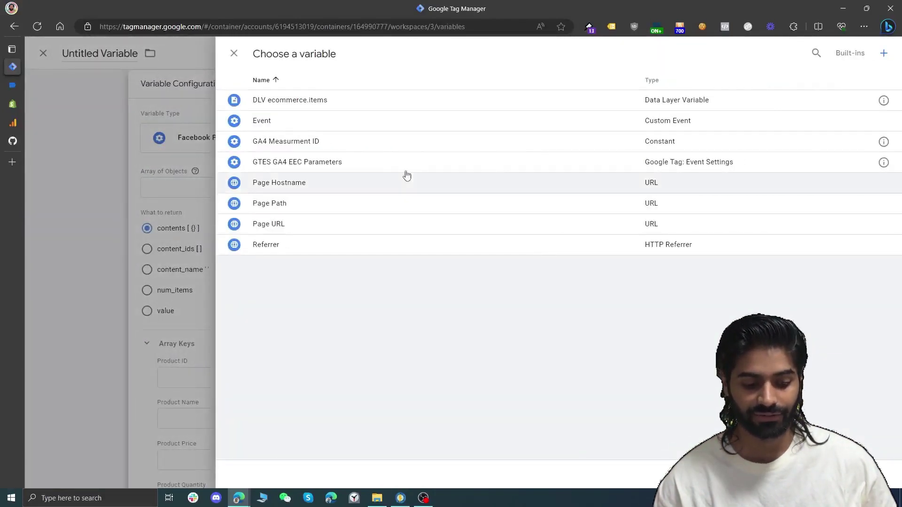
pyautogui.click(311, 99)
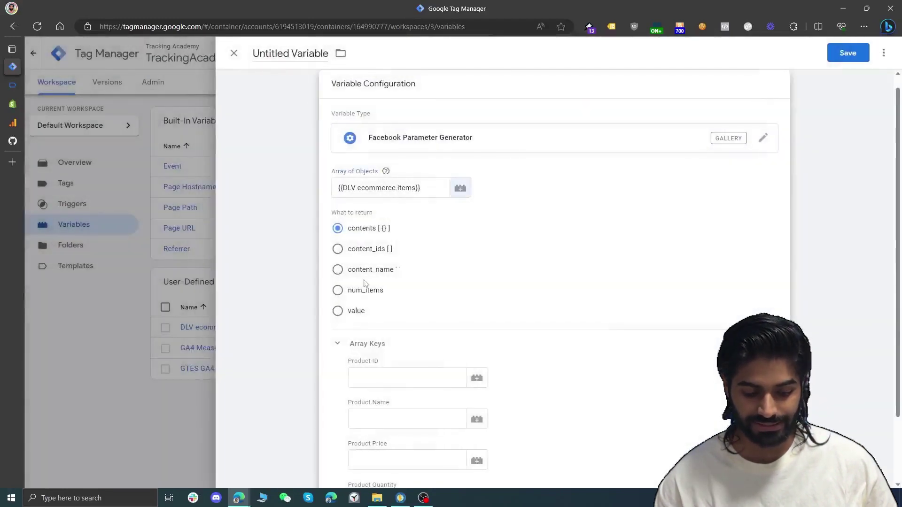
pyautogui.click(356, 311)
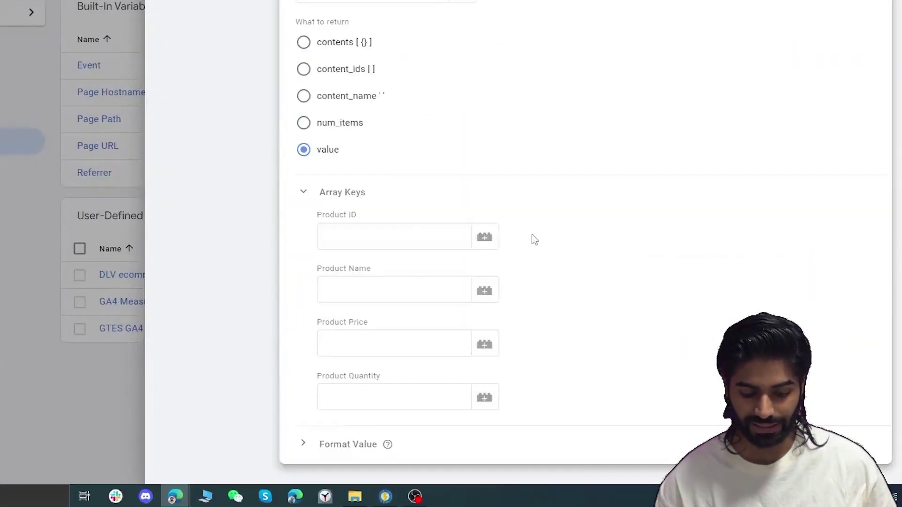
# Step: Map the array keys to item_id, item_name, price and quantity, checking them against the custom_view_item push in Tag Assistant
pyautogui.click(409, 238)
pyautogui.write('item_i')
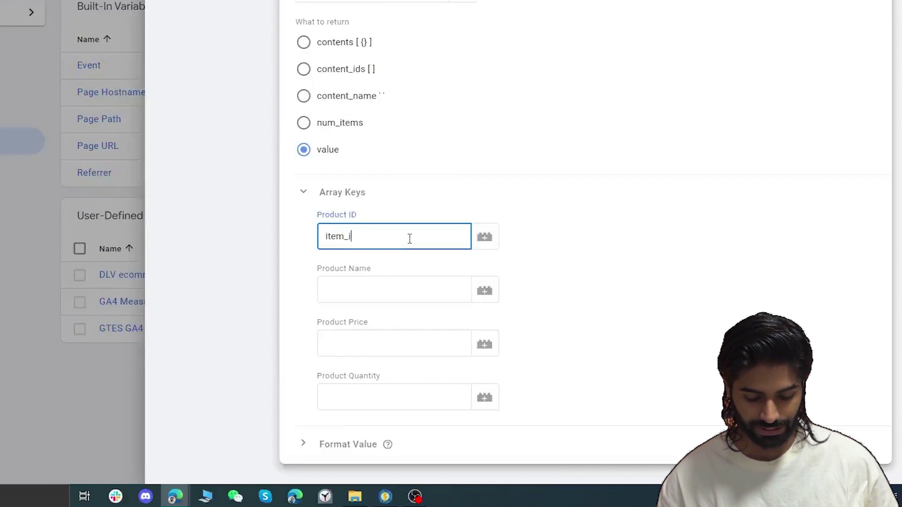
pyautogui.write('d')
pyautogui.press('Tab')
pyautogui.press('Tab')
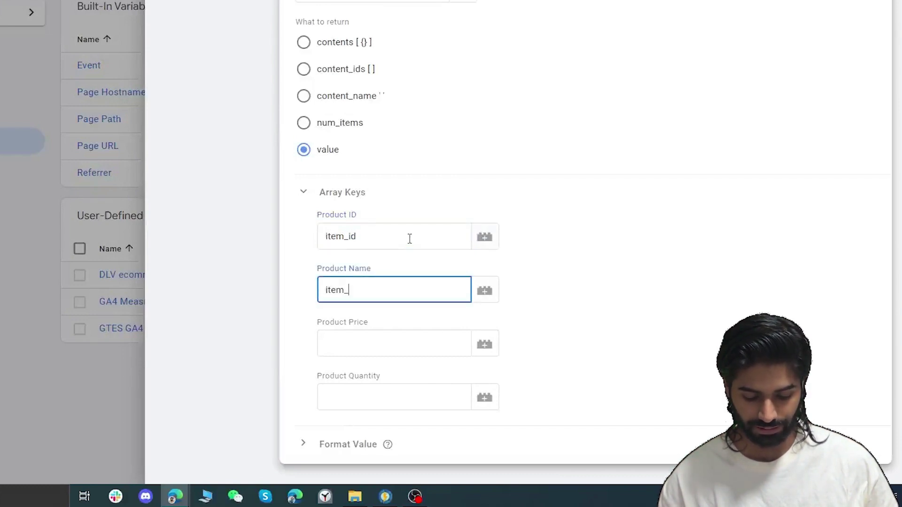
pyautogui.press('Tab')
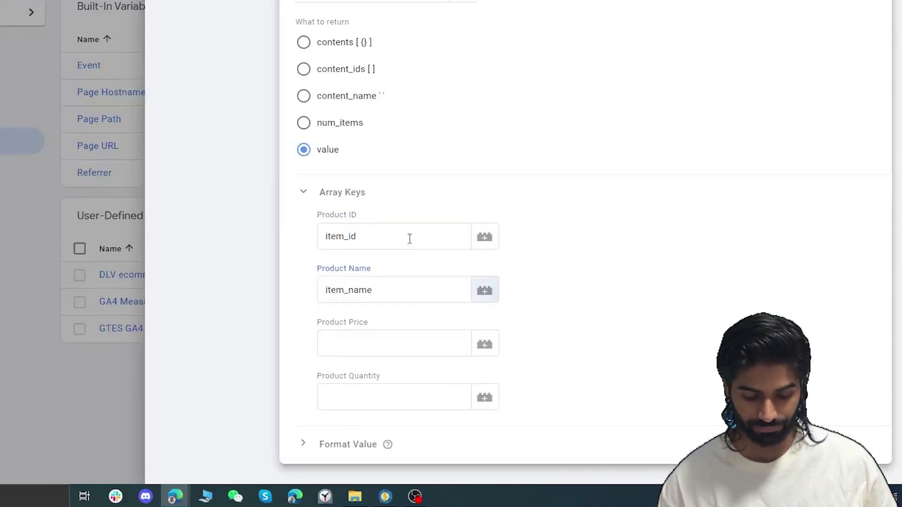
pyautogui.click(405, 345)
pyautogui.write('price')
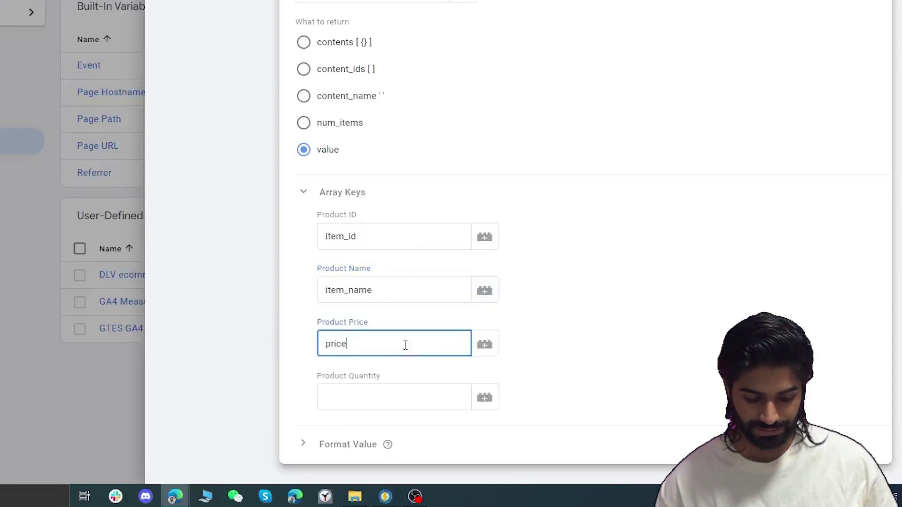
pyautogui.click(393, 399)
pyautogui.write('quant')
pyautogui.write('ity')
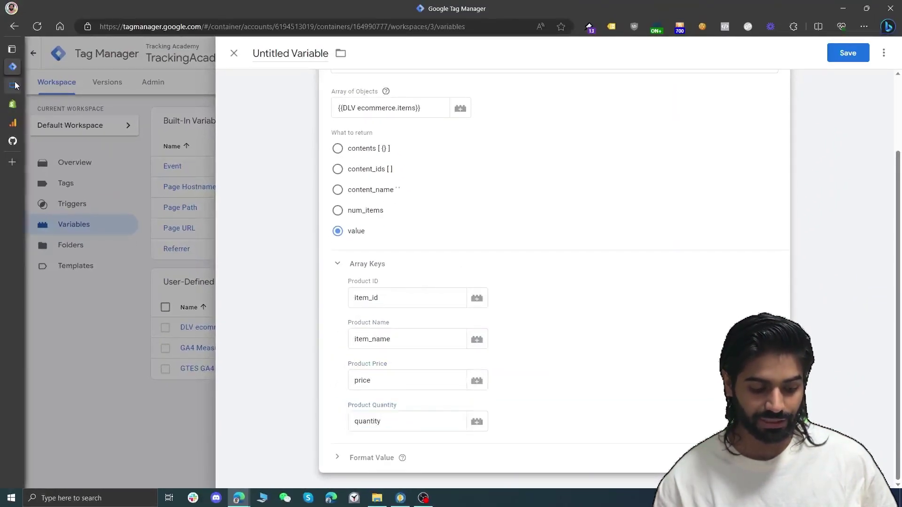
pyautogui.click(12, 84)
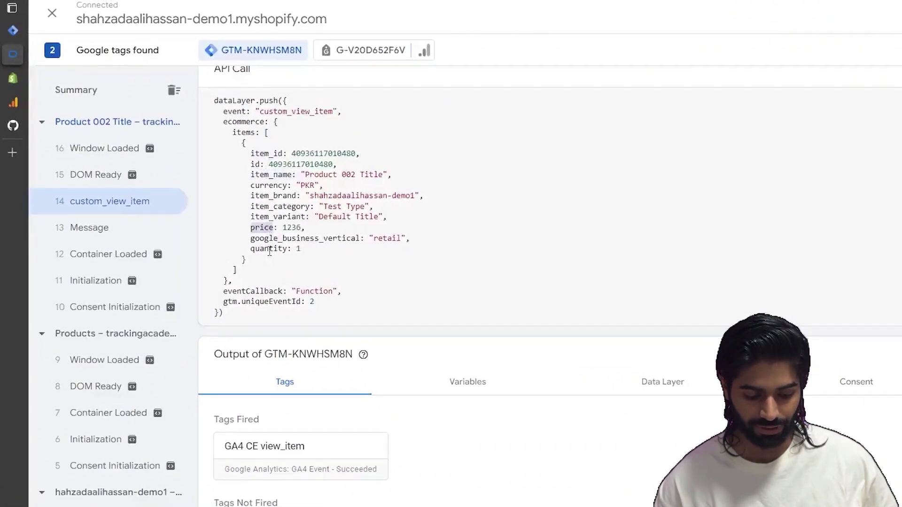
pyautogui.click(13, 30)
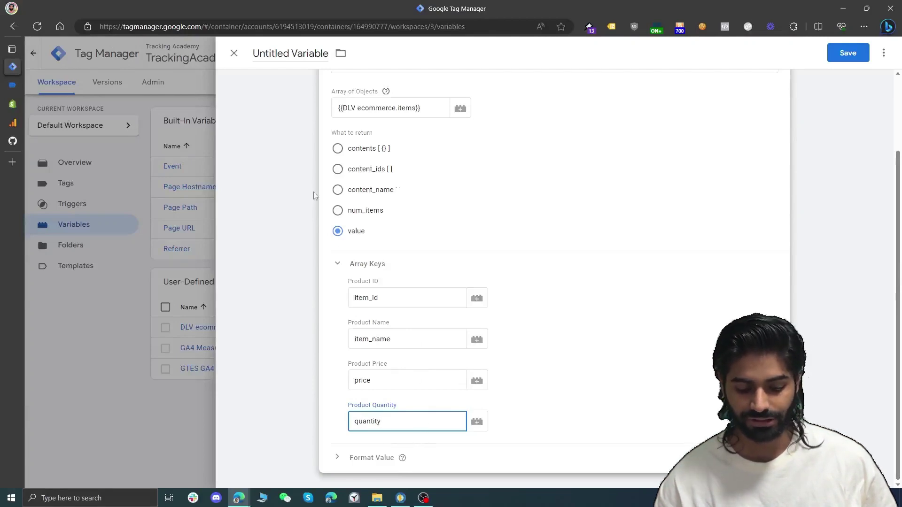
# Step: Name the Facebook Parameter Generator variable "FPG EI Value" and save it
pyautogui.click(307, 58)
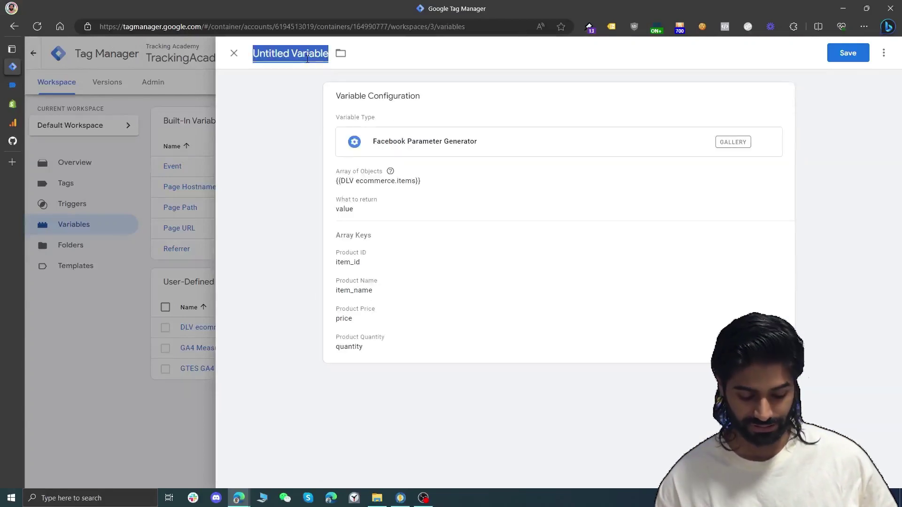
pyautogui.write('FPG EI')
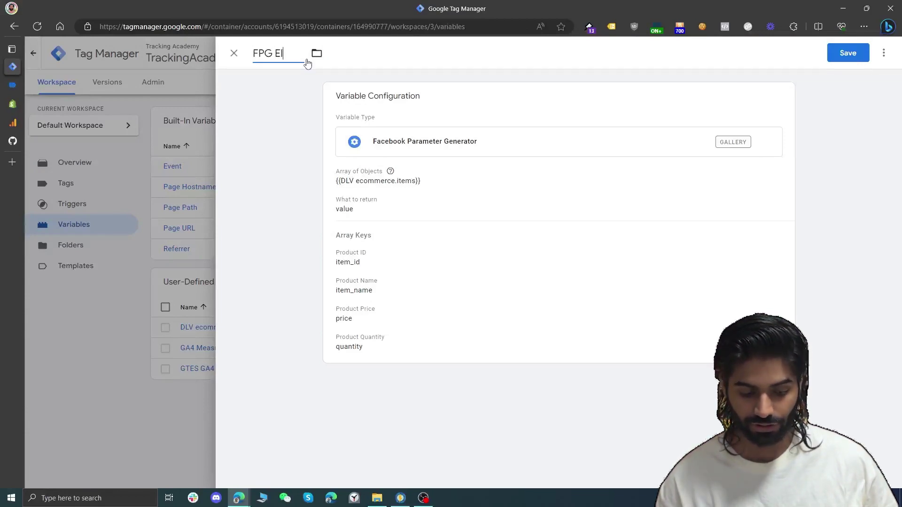
pyautogui.write(' El Value')
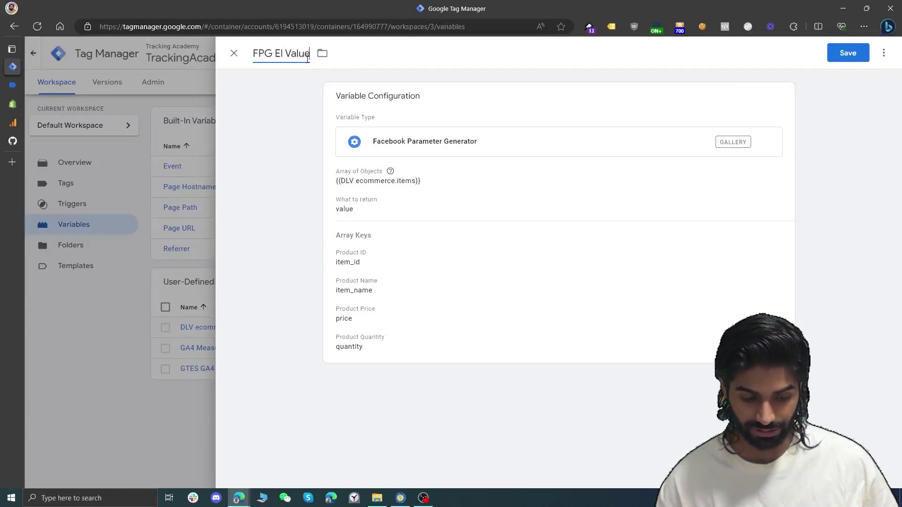
pyautogui.click(848, 53)
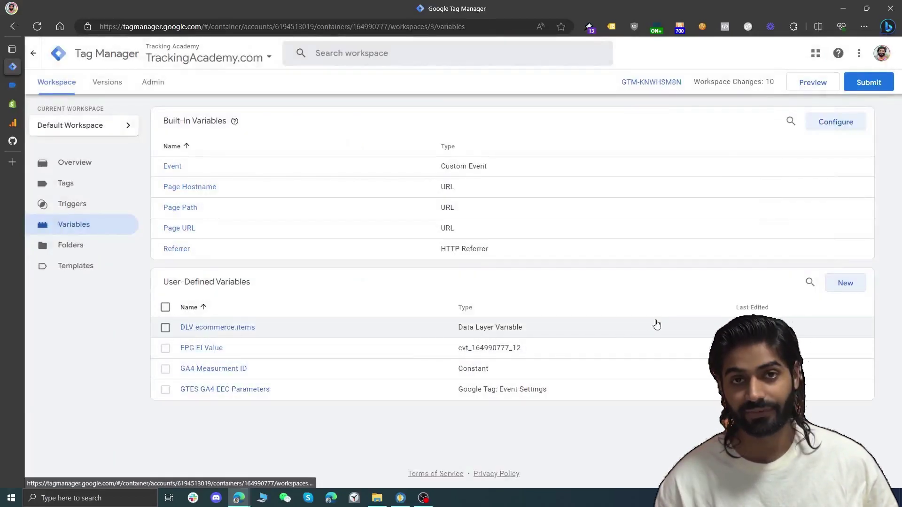
# Step: Start a new Data Layer Variable that reads ecommerce.currency and copy that data layer name
pyautogui.click(841, 282)
pyautogui.click(610, 101)
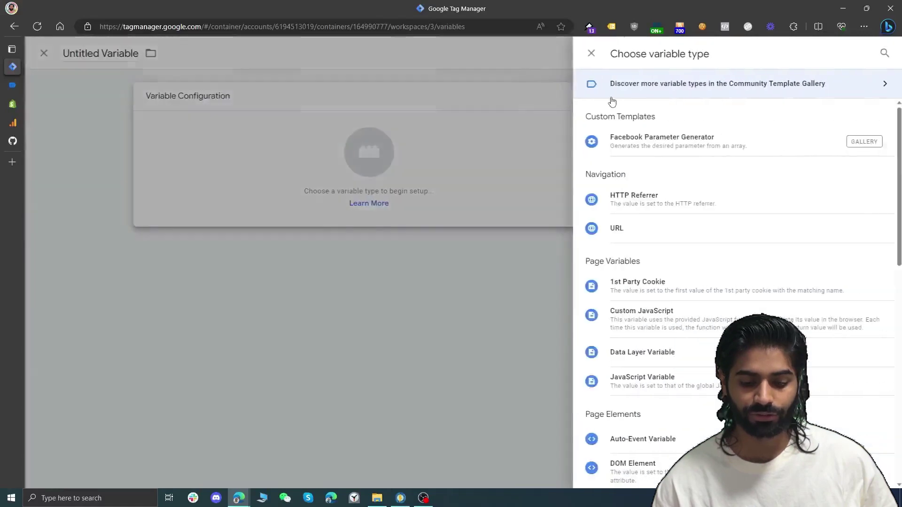
pyautogui.click(658, 353)
pyautogui.click(388, 198)
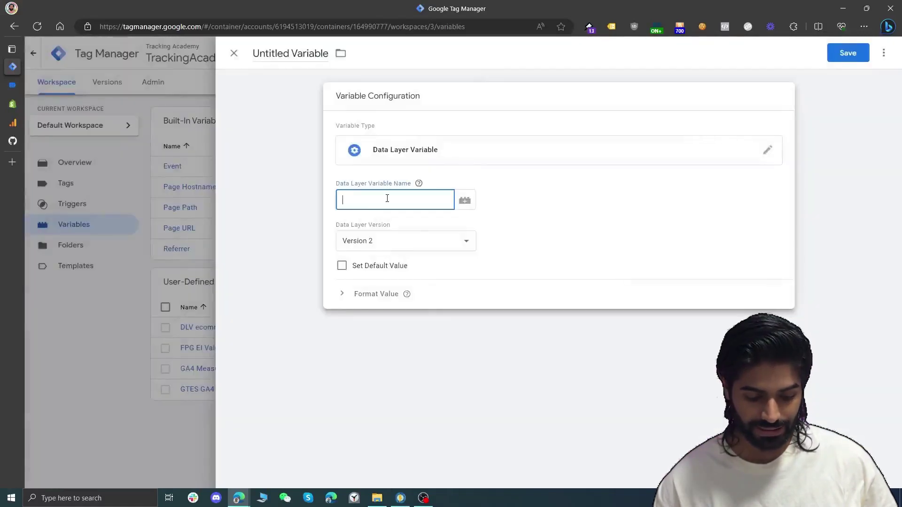
pyautogui.write('ecommerce.curr')
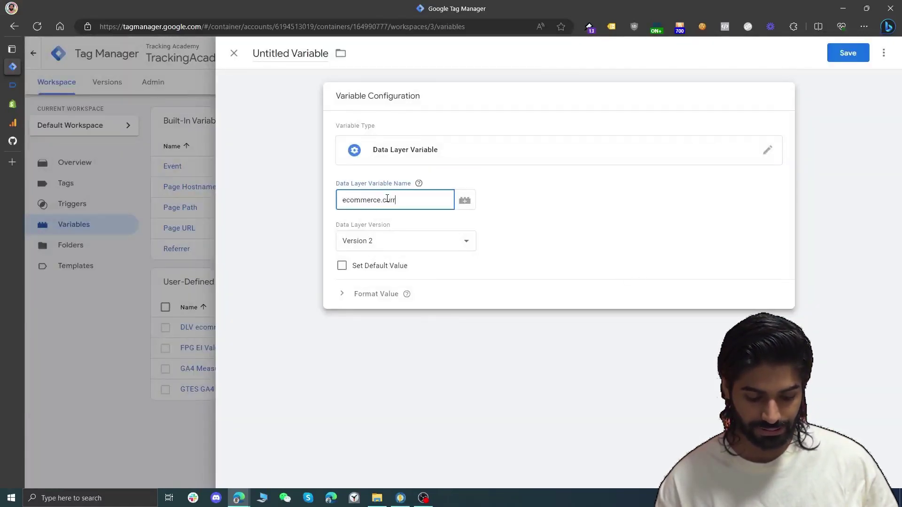
pyautogui.write('ency')
pyautogui.hotkey('ctrl', 'a')
pyautogui.hotkey('ctrl', 'c')
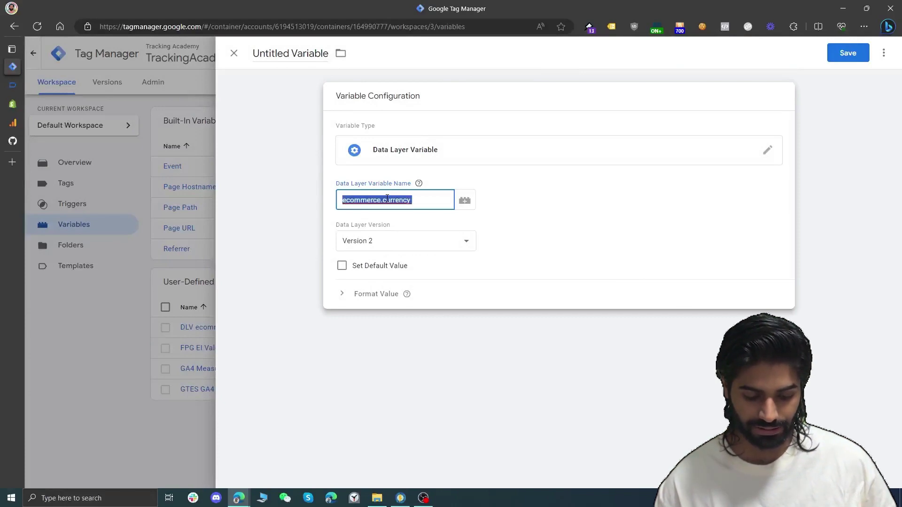
# Step: Examine where currency sits within the items array of the custom_view_item push in Tag Assistant, and return to Google Tag Manager
pyautogui.click(12, 85)
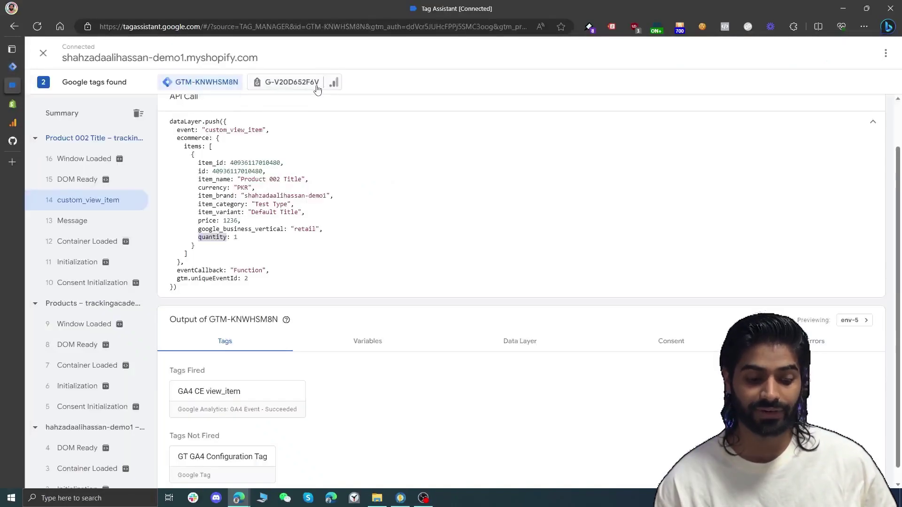
pyautogui.moveTo(180, 146); pyautogui.dragTo(233, 145)
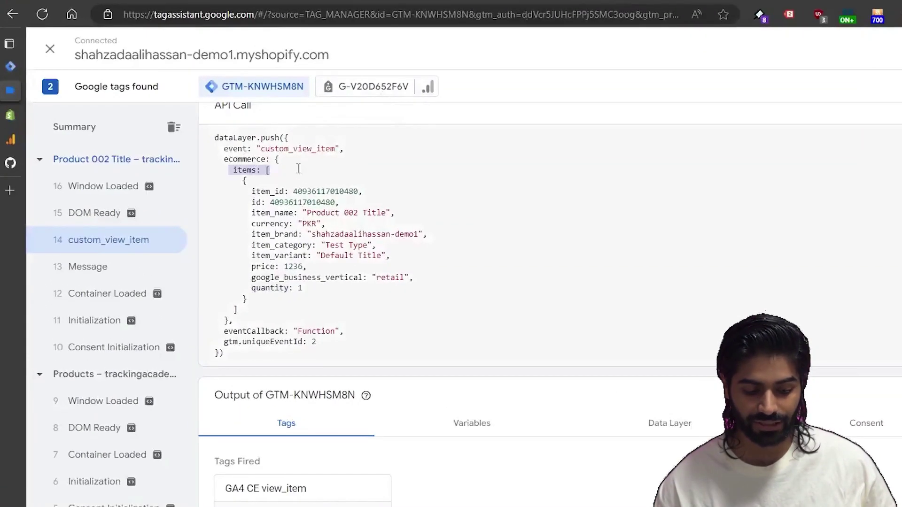
pyautogui.moveTo(327, 224); pyautogui.dragTo(257, 229)
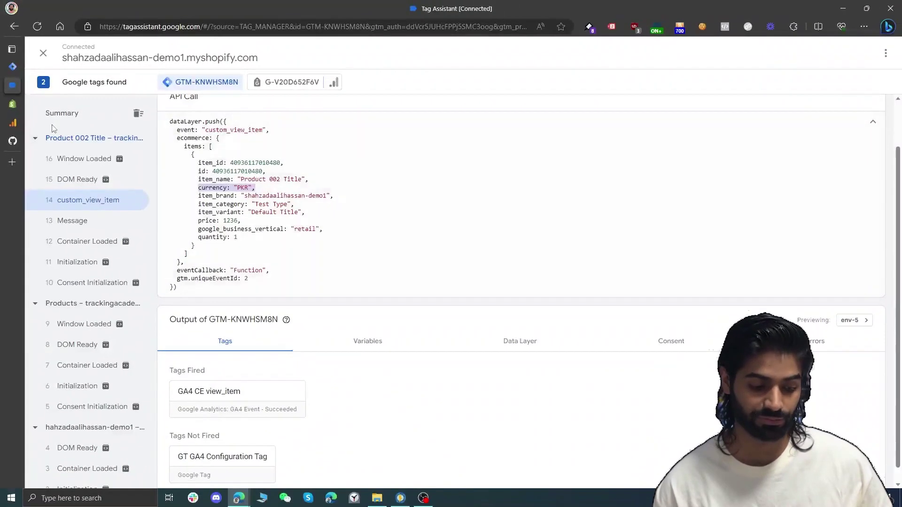
pyautogui.click(16, 72)
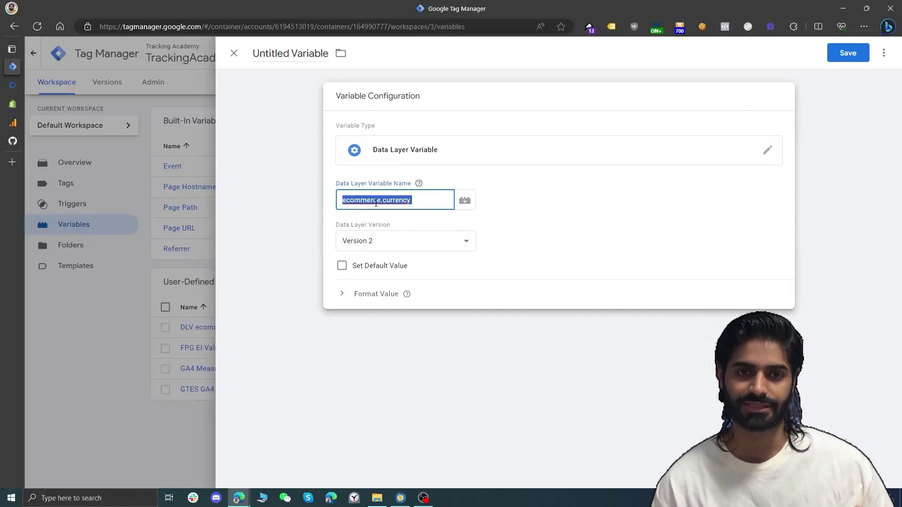
# Step: Enable a default value for the ecommerce.currency variable and, for it, create a Data Layer Variable reading ecommerce.items.0.currency
pyautogui.click(342, 266)
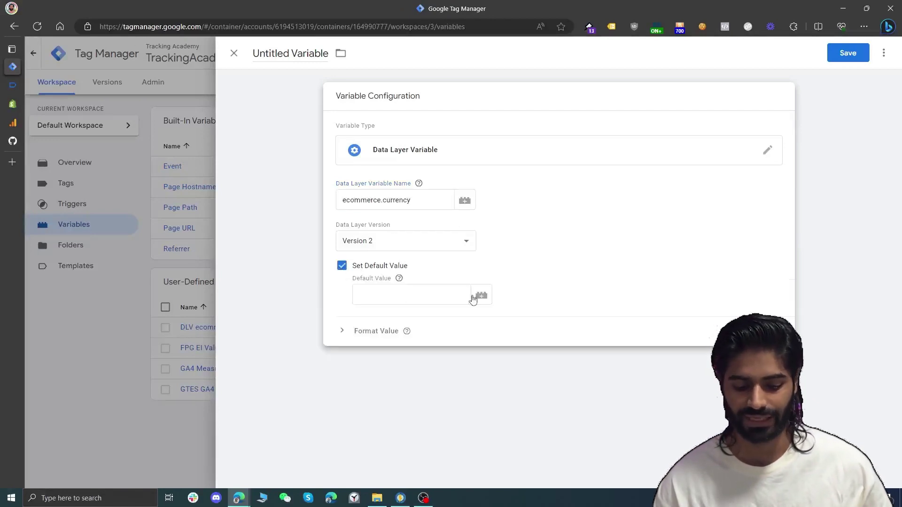
pyautogui.click(473, 297)
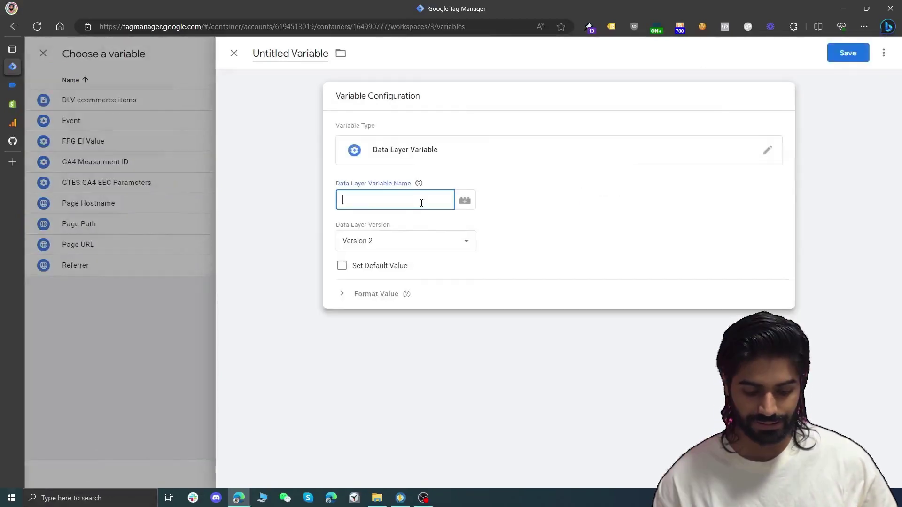
pyautogui.hotkey('ctrl', 'v')
pyautogui.press('BackSpace')
pyautogui.press('BackSpace')
pyautogui.press('BackSpace')
pyautogui.press('BackSpace')
pyautogui.press('BackSpace')
pyautogui.press('BackSpace')
pyautogui.press('BackSpace')
pyautogui.press('BackSpace')
pyautogui.write('items.')
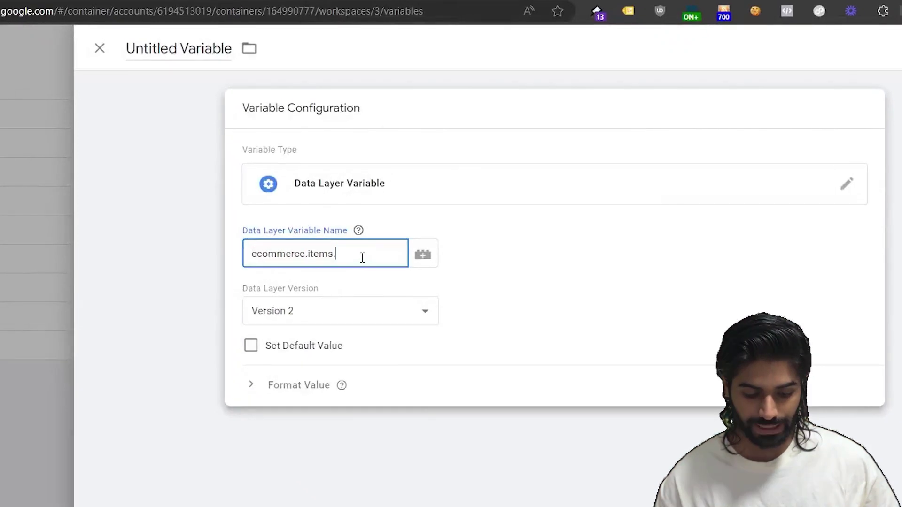
pyautogui.write('0.currenc')
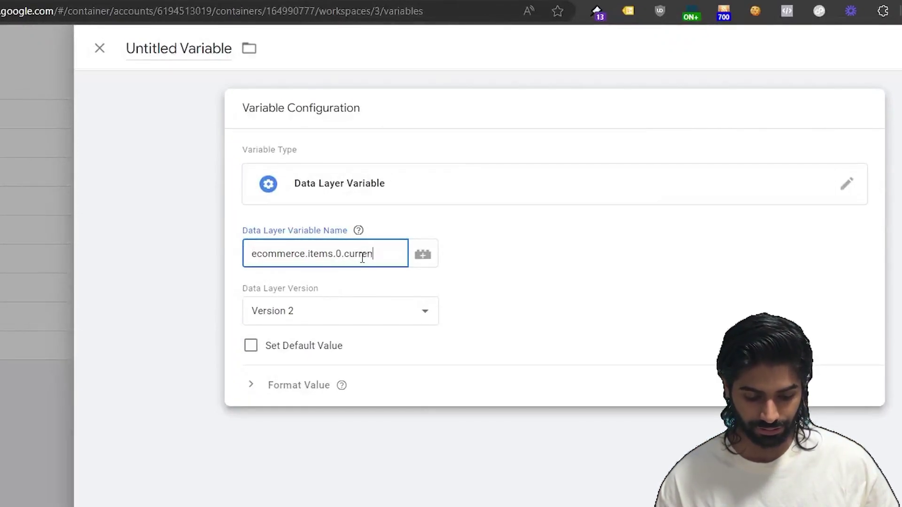
pyautogui.write('y')
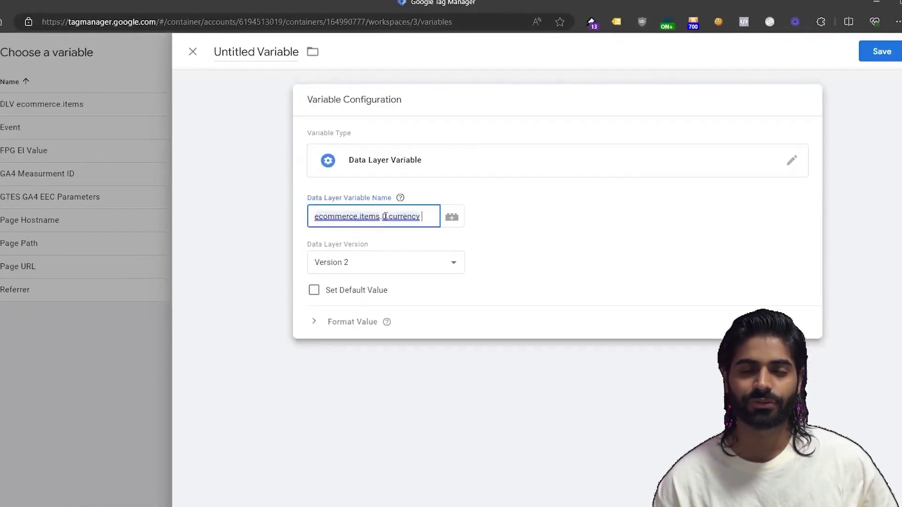
# Step: Examine the first object of the items array in Tag Assistant and return to the variable in Google Tag Manager
pyautogui.click(13, 85)
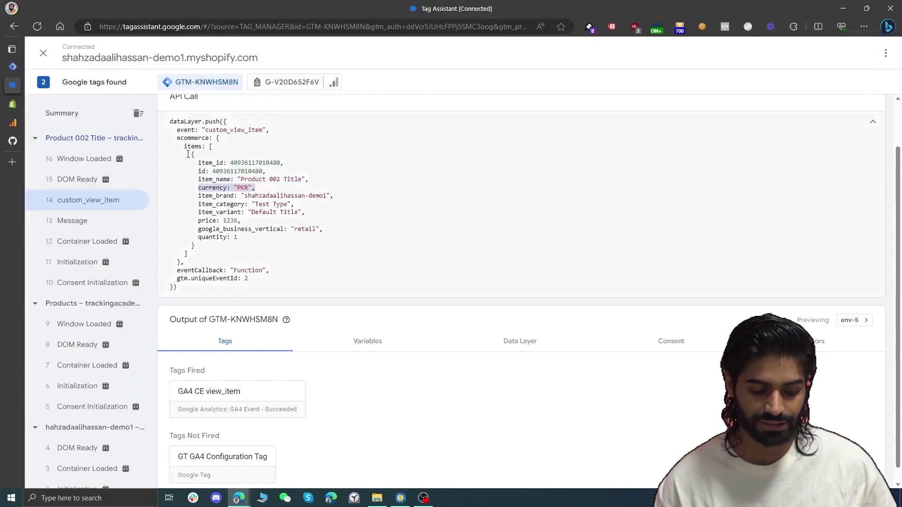
pyautogui.moveTo(188, 154); pyautogui.dragTo(237, 237)
pyautogui.hotkey('ctrl', 'shift', 'Tab')
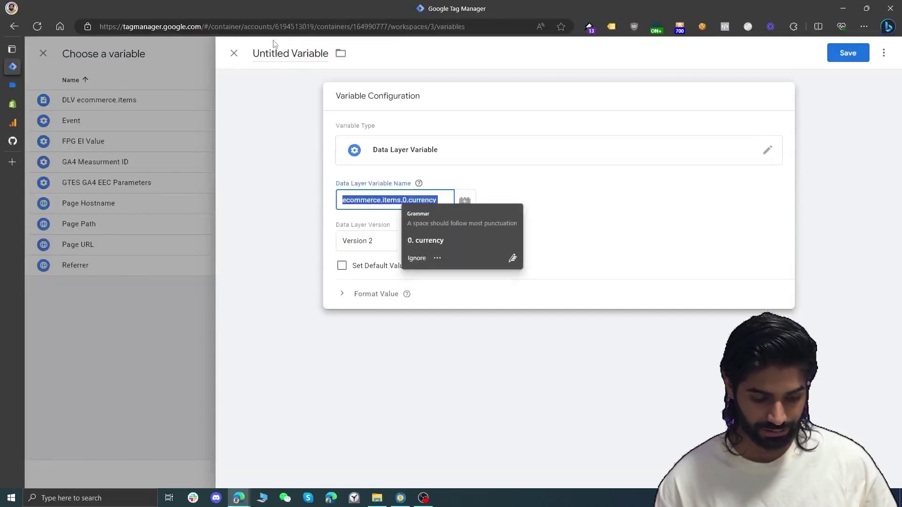
# Step: Save the new variable as "DLV ecommerce.items.0.currency" for the default value, and name and save the parent ecommerce.currency variable
pyautogui.click(275, 57)
pyautogui.write('DLV')
pyautogui.write('ecommerce.items.0.currency')
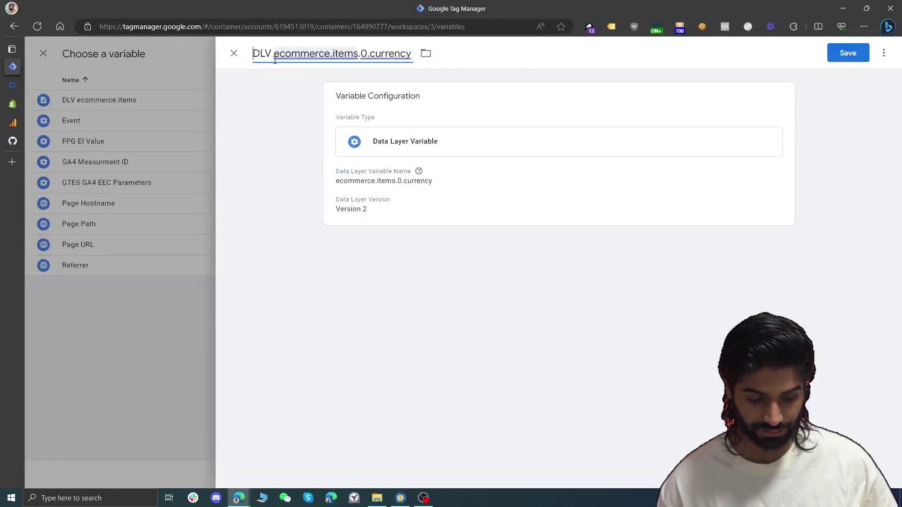
pyautogui.click(849, 54)
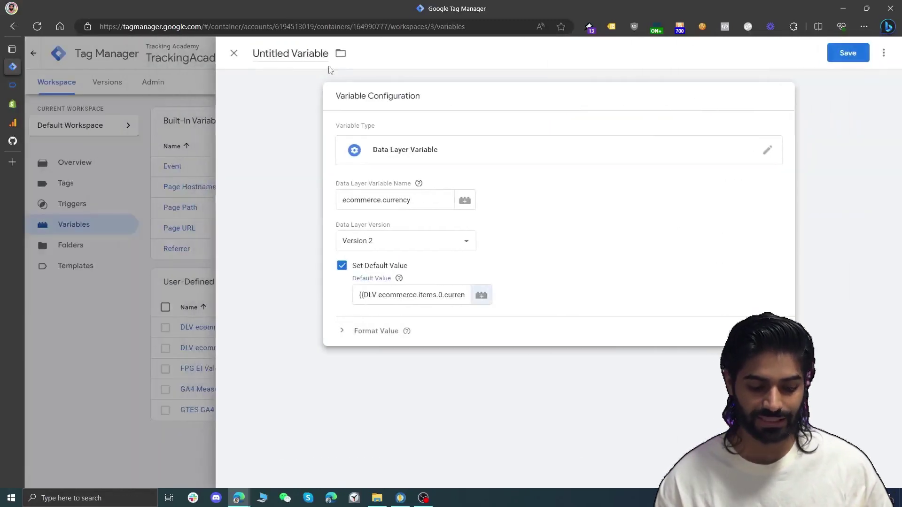
pyautogui.doubleClick(394, 200)
pyautogui.click(284, 53)
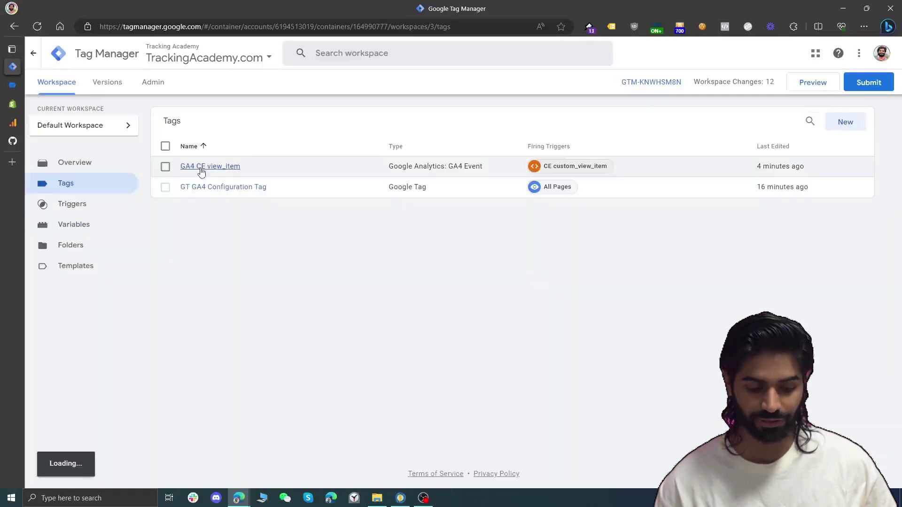
# Step: In the GA4 CE view_item tag, edit the GTES GA4 EEC Parameters variable to add event parameters named currency and value
pyautogui.click(201, 170)
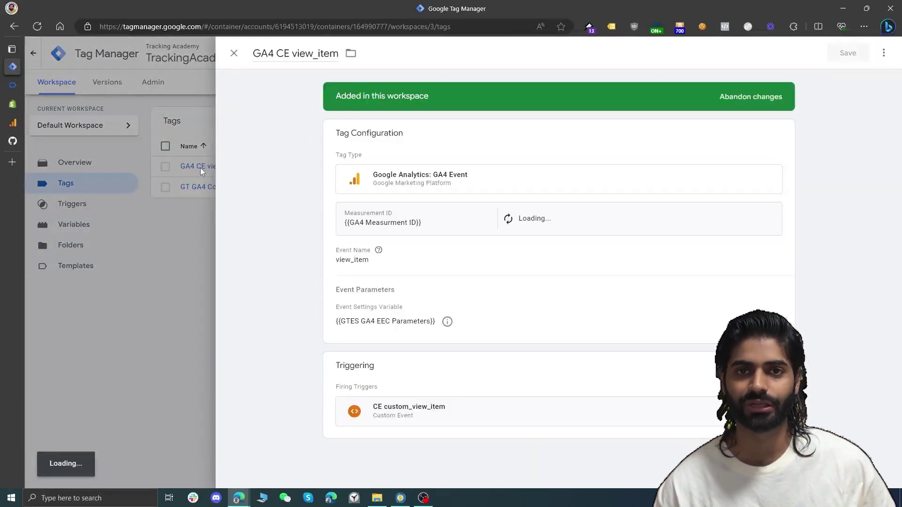
pyautogui.click(471, 332)
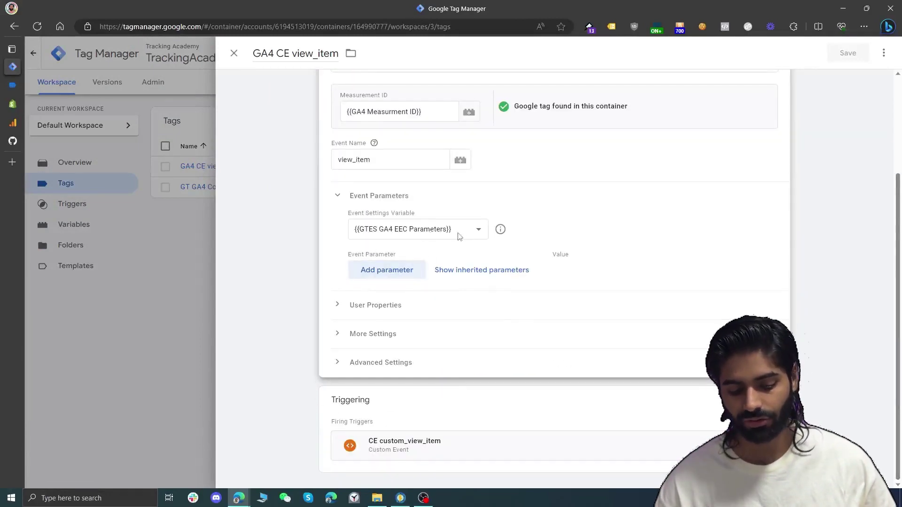
pyautogui.click(500, 230)
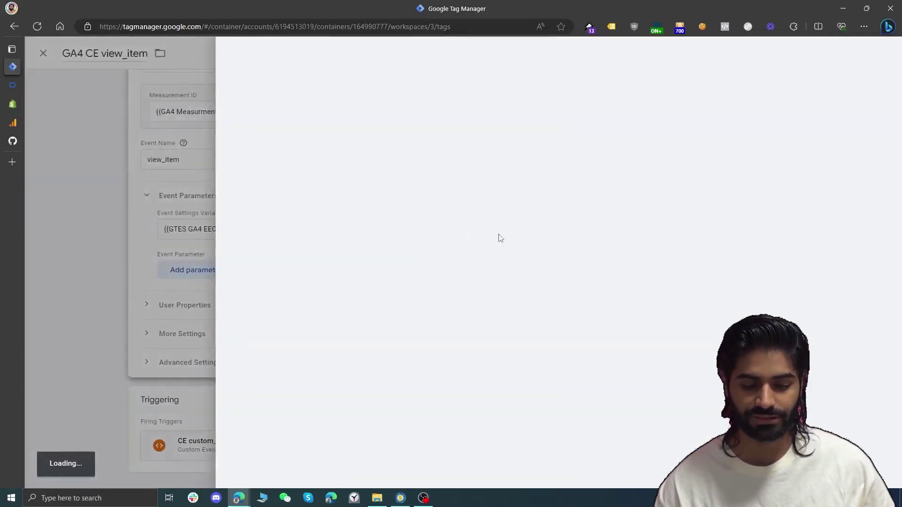
pyautogui.click(492, 201)
pyautogui.click(377, 264)
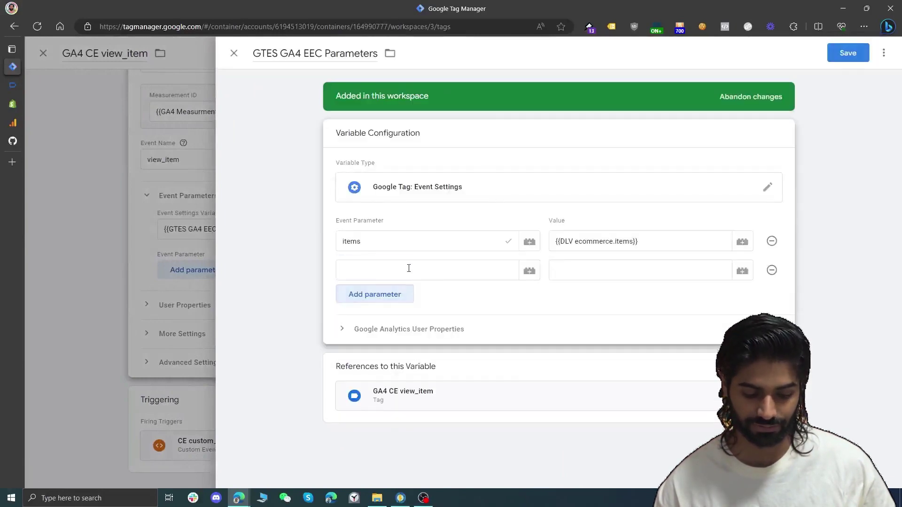
pyautogui.click(409, 267)
pyautogui.write('cur')
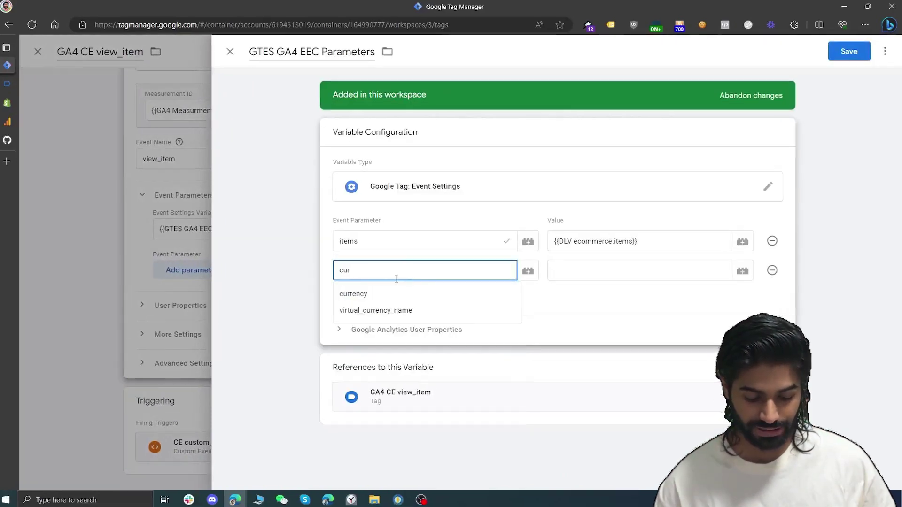
pyautogui.click(390, 294)
pyautogui.click(391, 296)
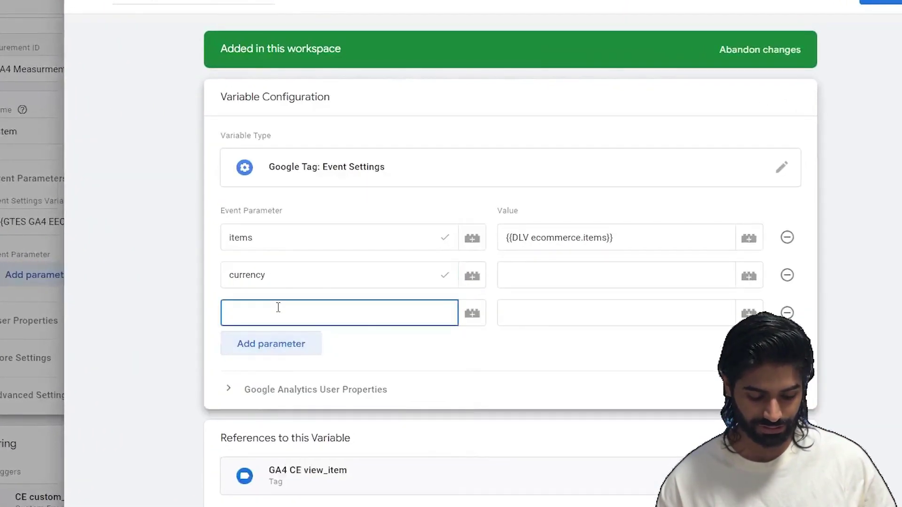
pyautogui.write('value')
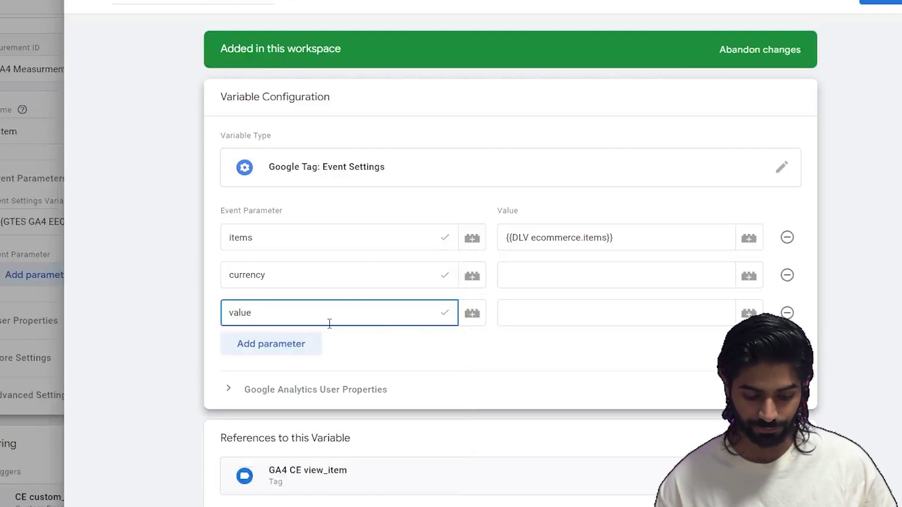
# Step: Assign {{FPG EI Value}} to the value parameter and {{DLV ecommerce.currency}} to the currency parameter, and save the event settings variable
pyautogui.click(605, 311)
pyautogui.write('{{fp')
pyautogui.press('Return')
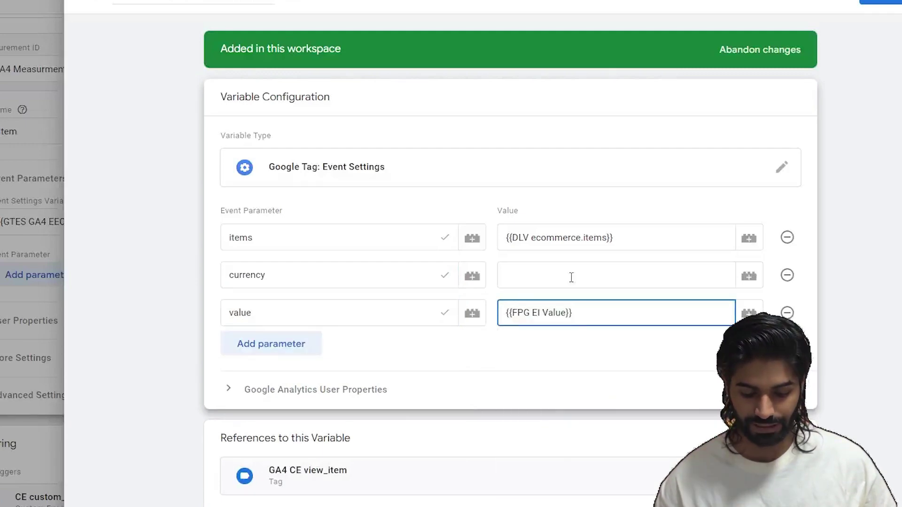
pyautogui.click(571, 277)
pyautogui.write('{{cur')
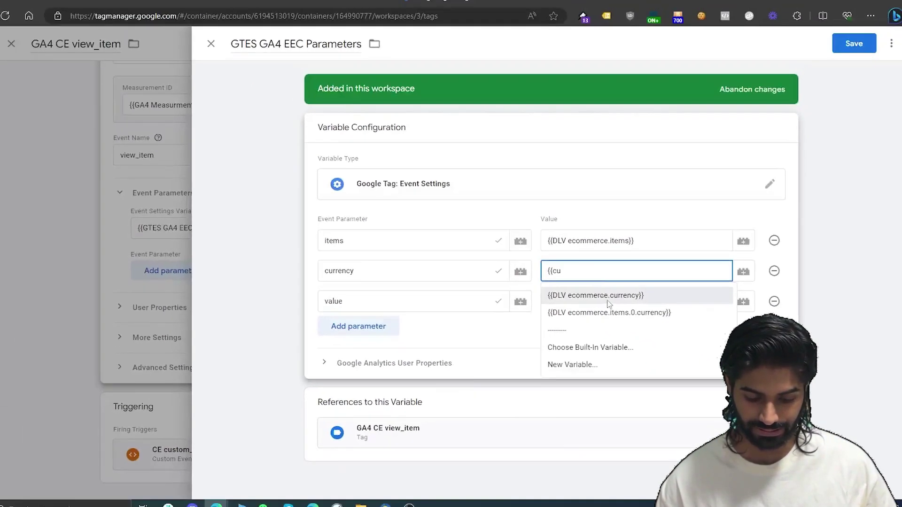
pyautogui.press('Return')
pyautogui.click(852, 53)
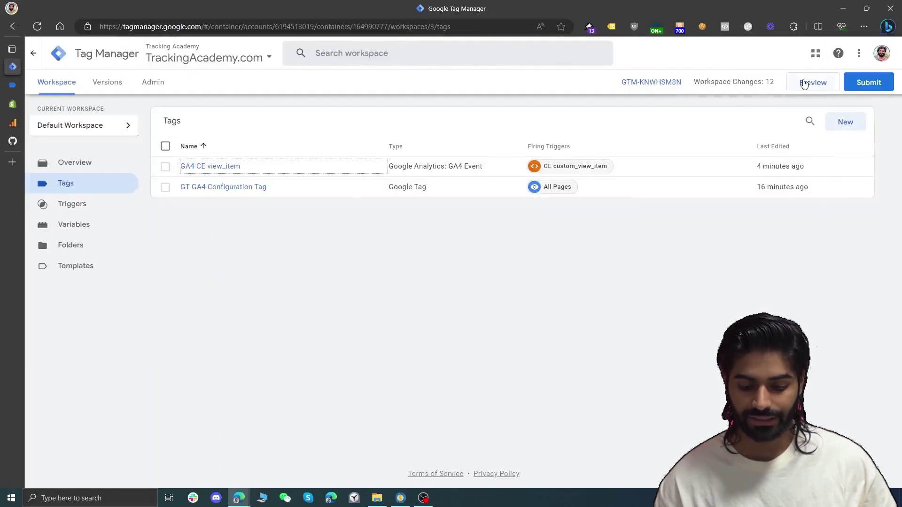
# Step: Preview the container and examine the currency and value in the GA4 CE view_item tag fired on the product page's custom_view_item event
pyautogui.click(805, 83)
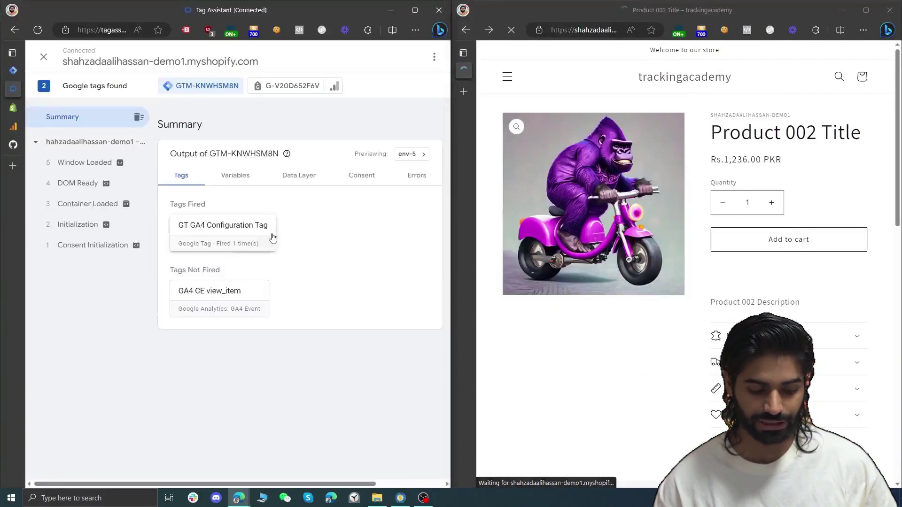
pyautogui.click(242, 236)
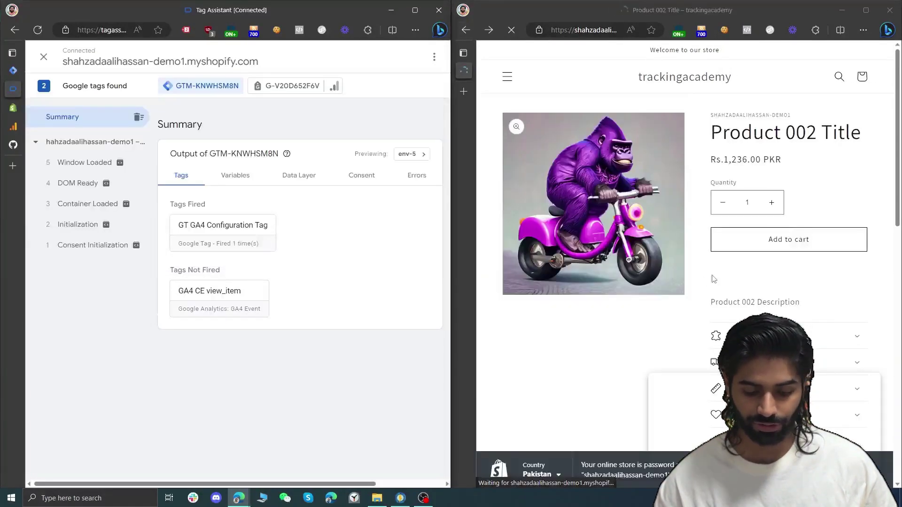
pyautogui.click(136, 183)
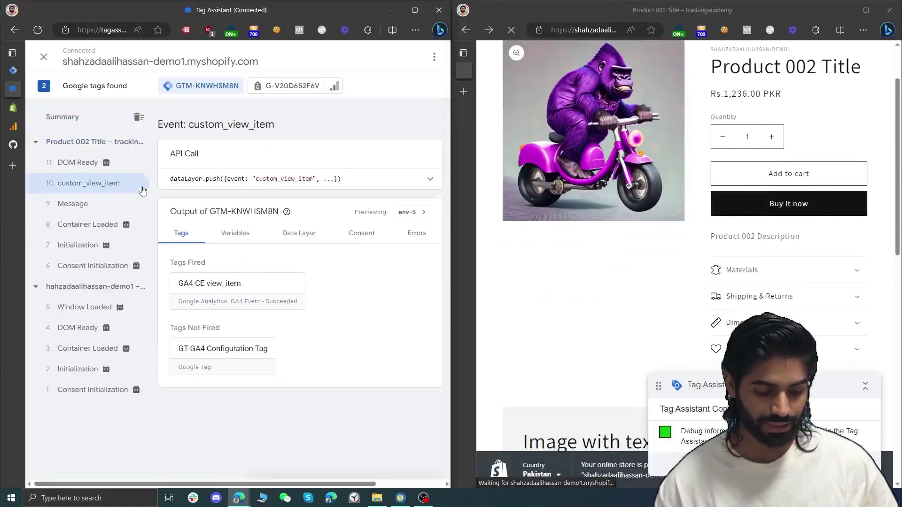
pyautogui.click(418, 186)
pyautogui.click(423, 271)
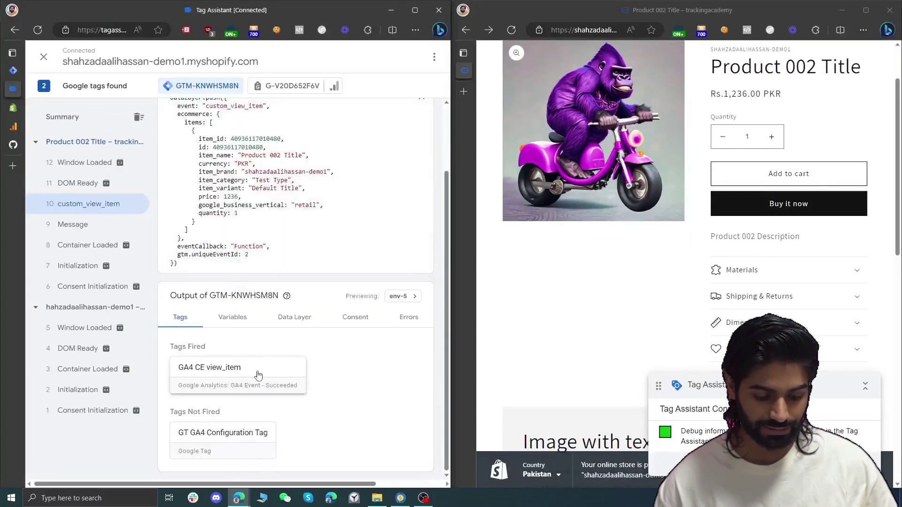
pyautogui.click(258, 375)
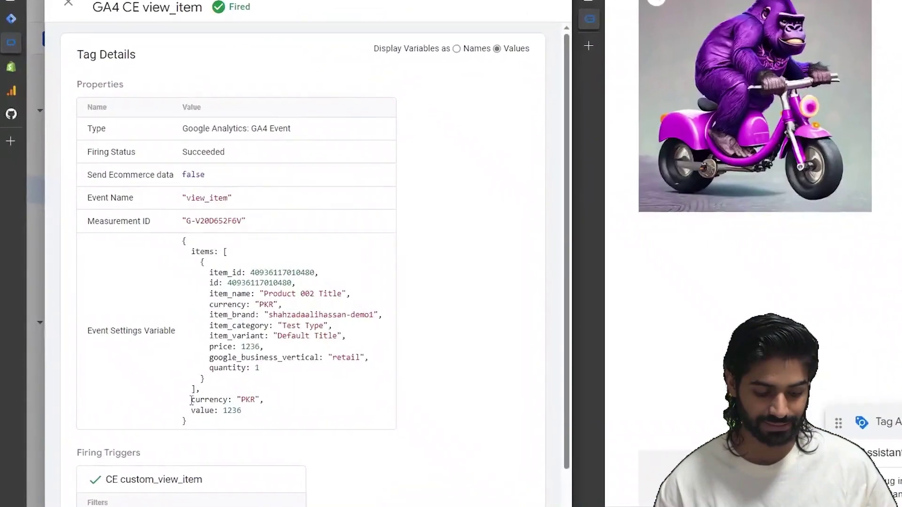
pyautogui.moveTo(154, 368); pyautogui.dragTo(212, 367)
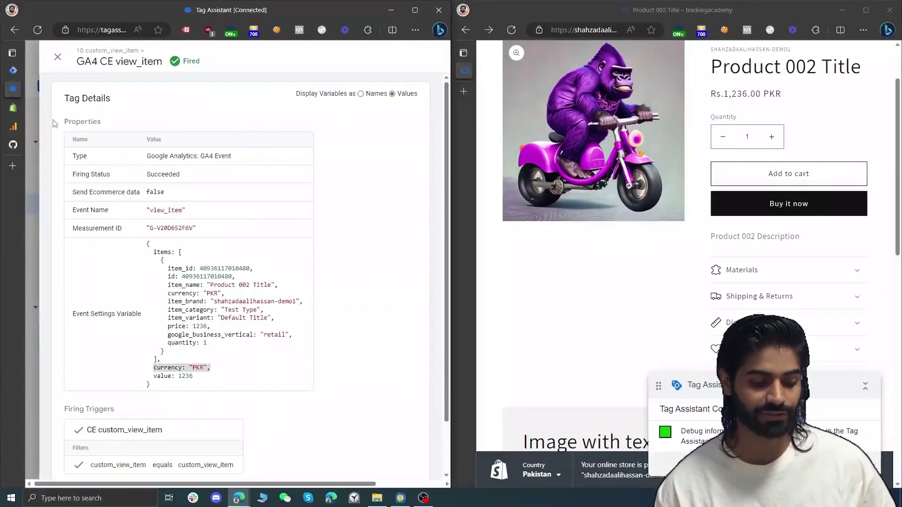
# Step: Switch to DebugView in Google Analytics and examine the value and currency parameters of the latest view_item event
pyautogui.click(10, 89)
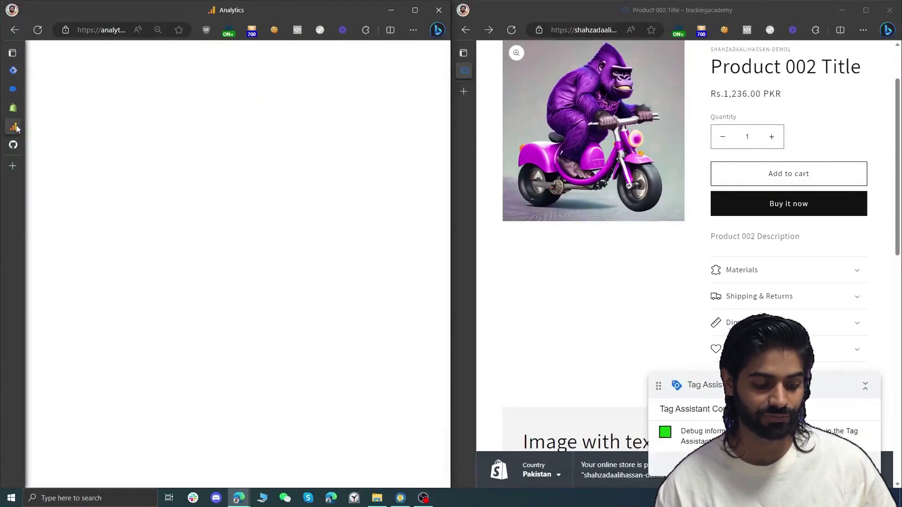
pyautogui.click(415, 10)
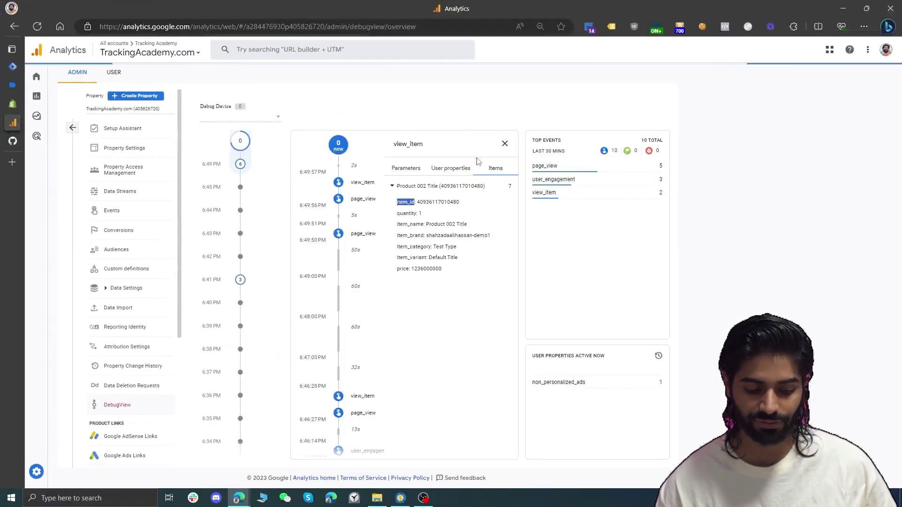
pyautogui.click(504, 143)
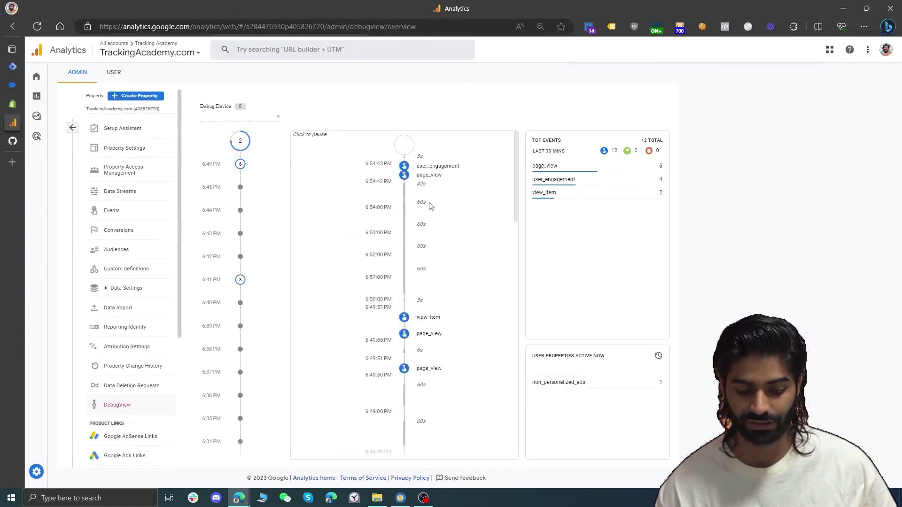
pyautogui.click(428, 203)
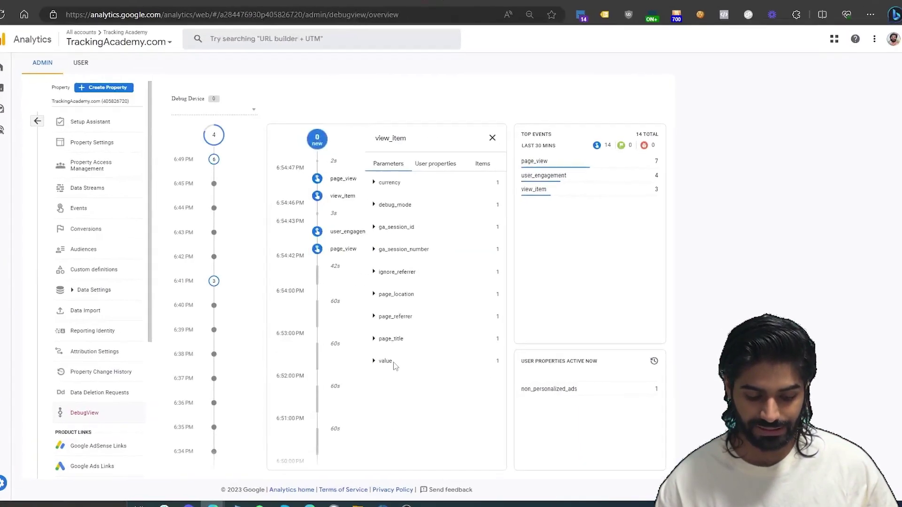
pyautogui.click(393, 364)
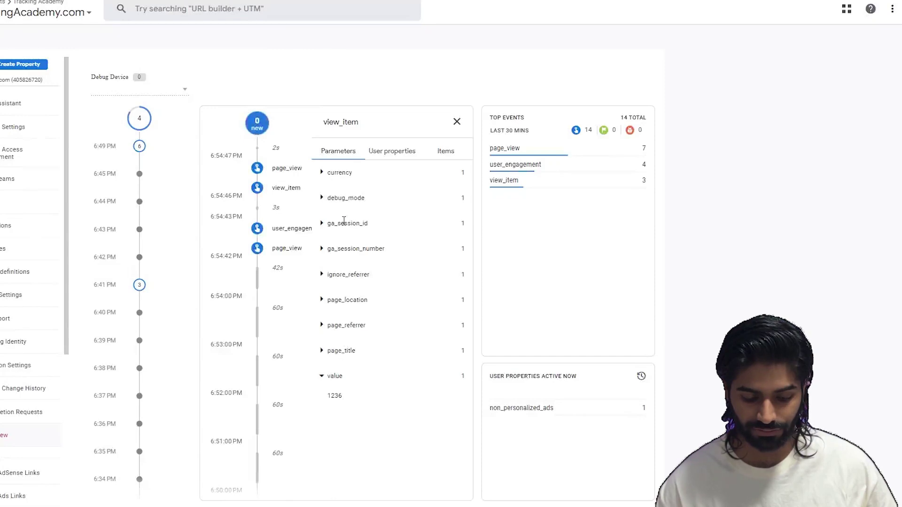
pyautogui.click(342, 176)
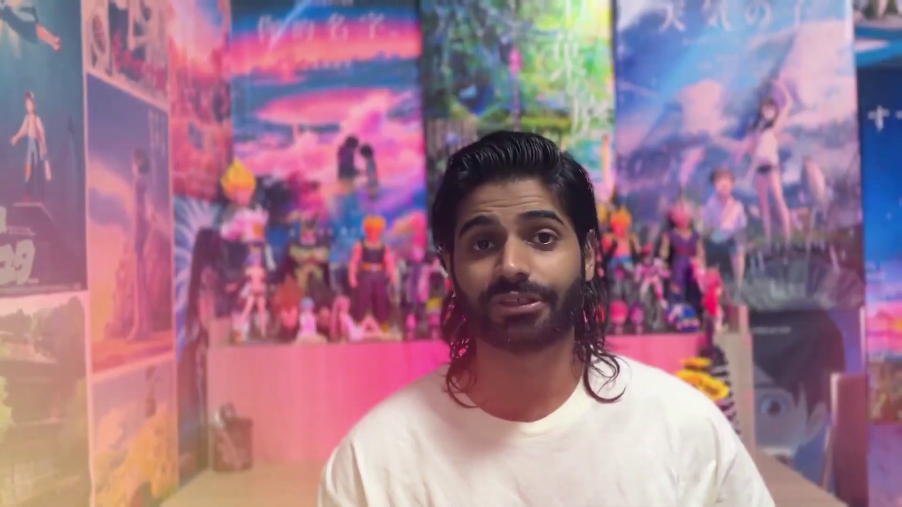